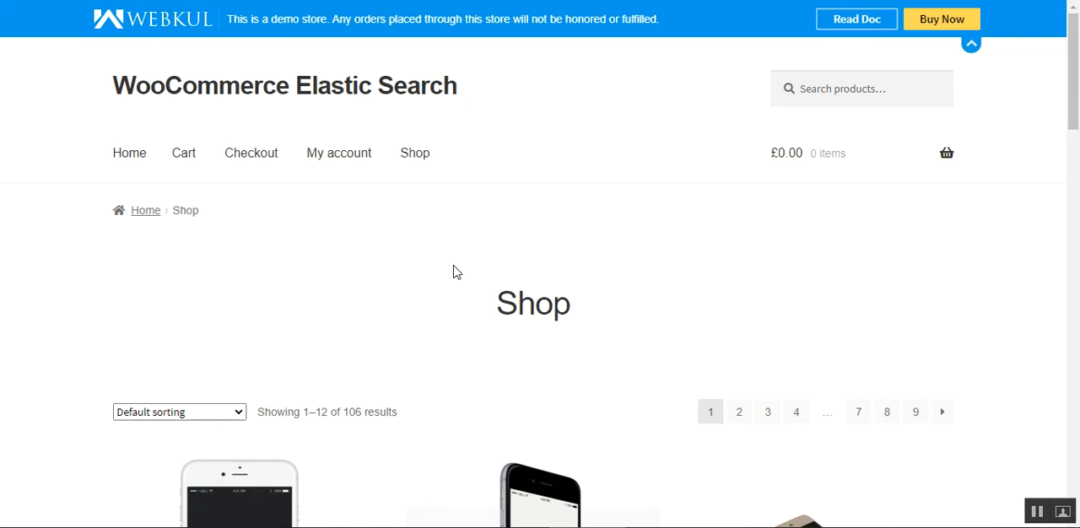
# Show the suggested terms of the store's product search and dismiss them.
pyautogui.moveTo(1075, 108)
pyautogui.mouseDown()
pyautogui.moveTo(1076, 200)
pyautogui.moveTo(1074, 91)
pyautogui.mouseUp()
pyautogui.click(841, 76)
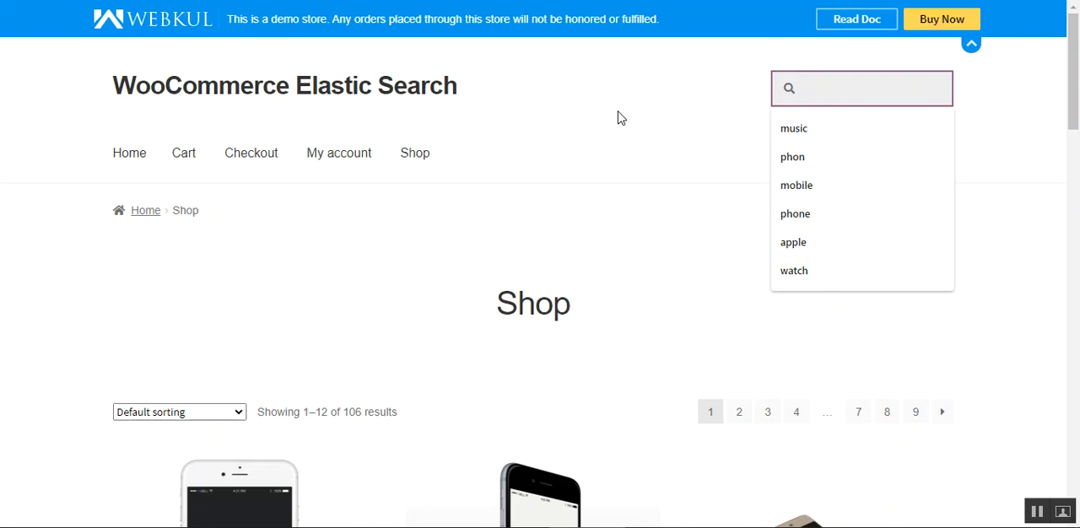
pyautogui.click(570, 137)
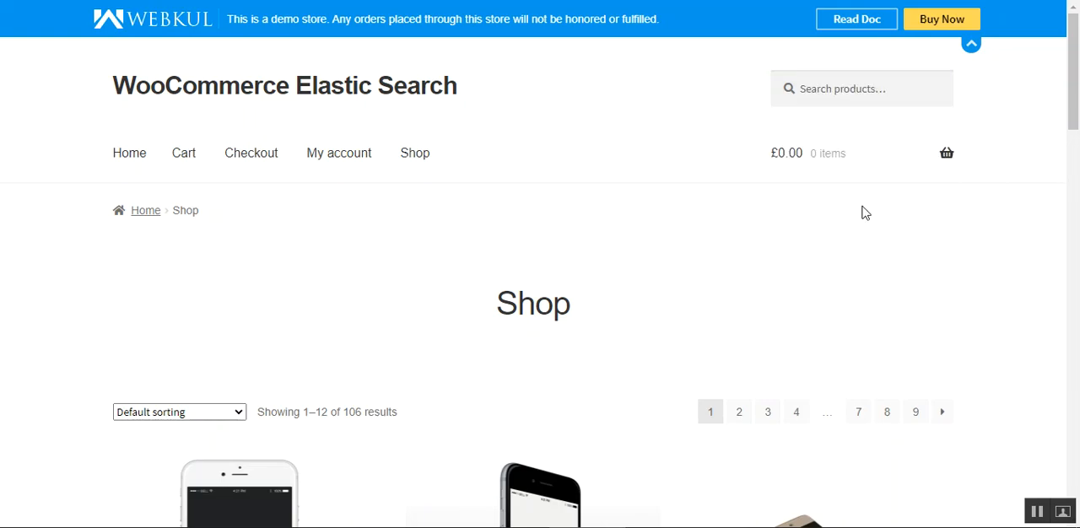
# Search the store's products for "phon" and look through the matching items.
pyautogui.moveTo(878, 143)
pyautogui.click(846, 88)
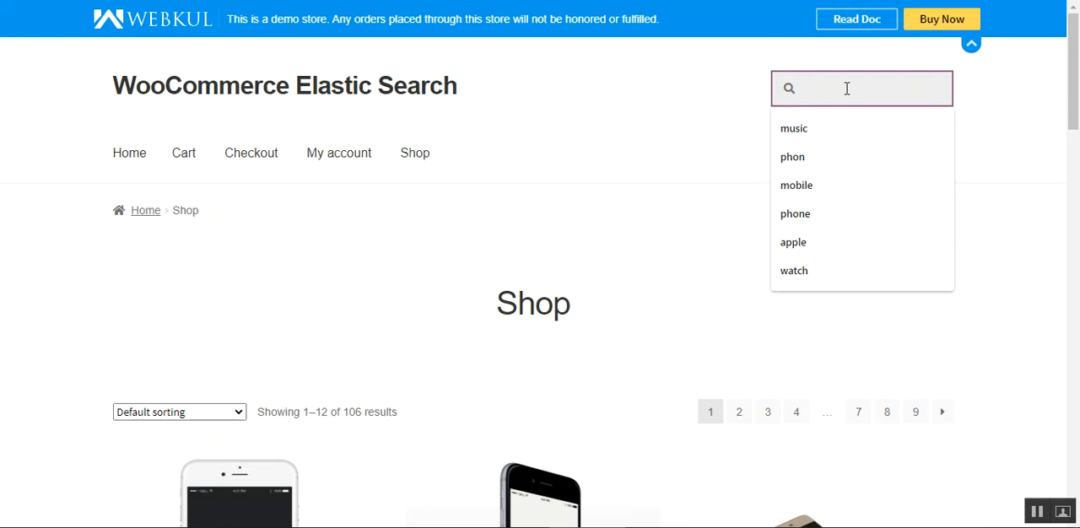
pyautogui.write('phon')
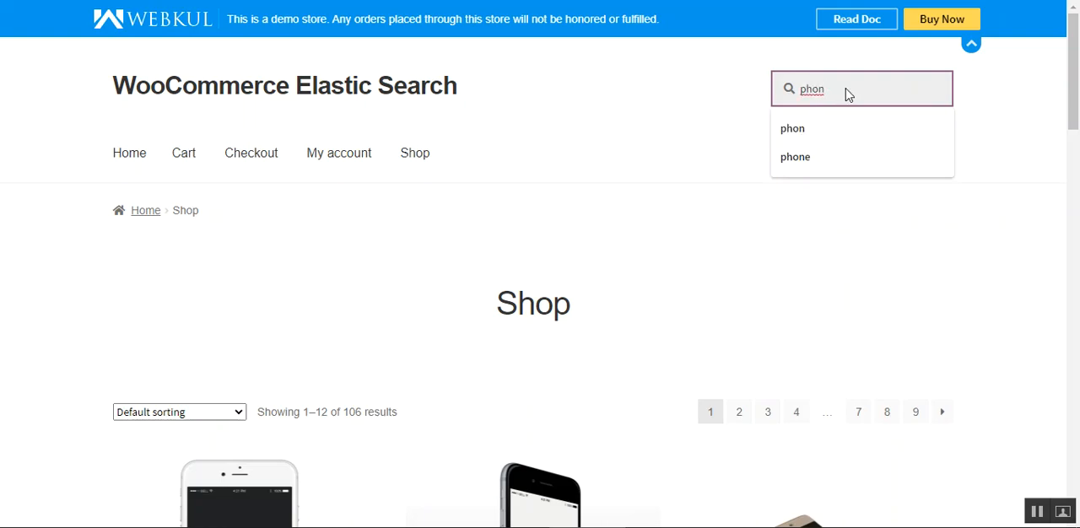
pyautogui.press('Return')
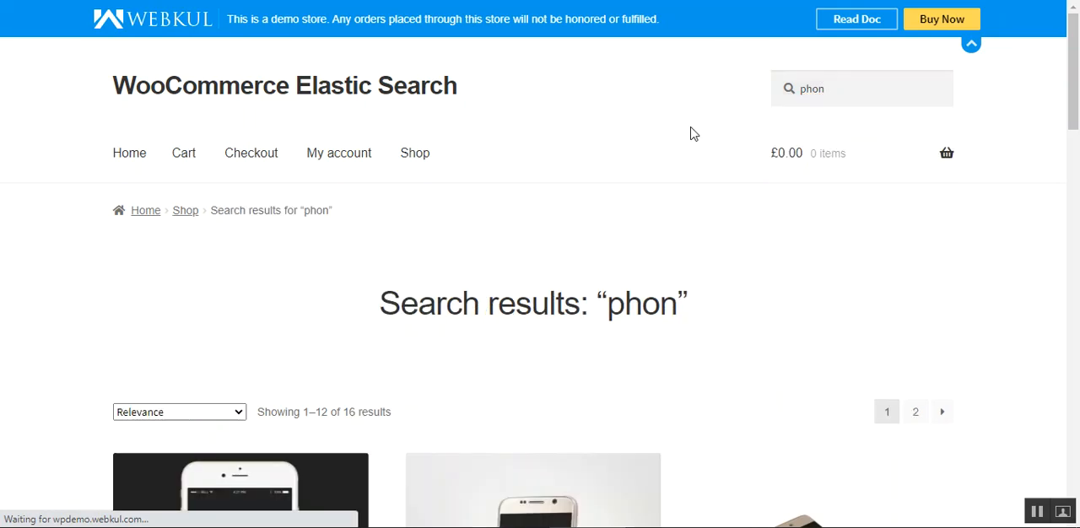
pyautogui.scroll(-3, 497, 272)
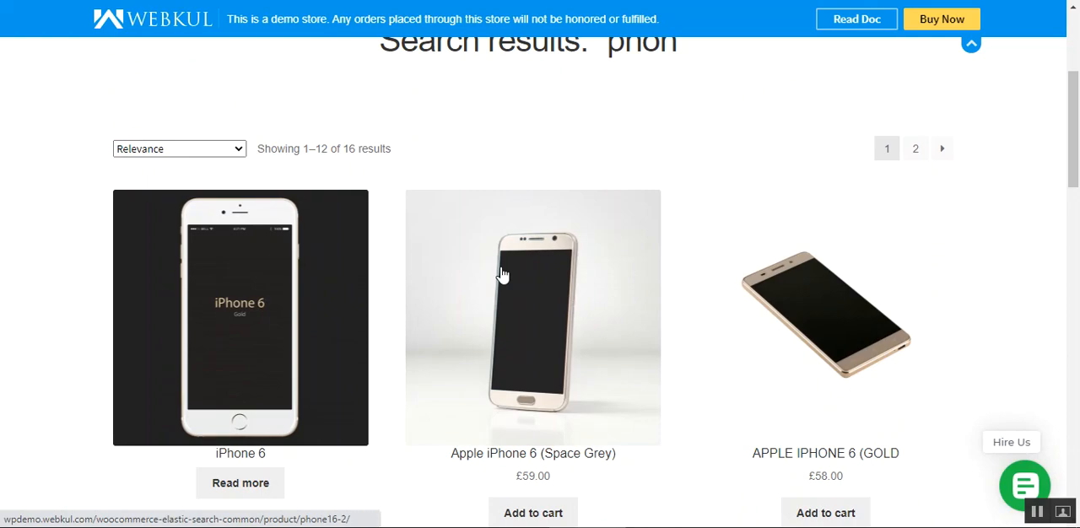
pyautogui.scroll(-1, 502, 274)
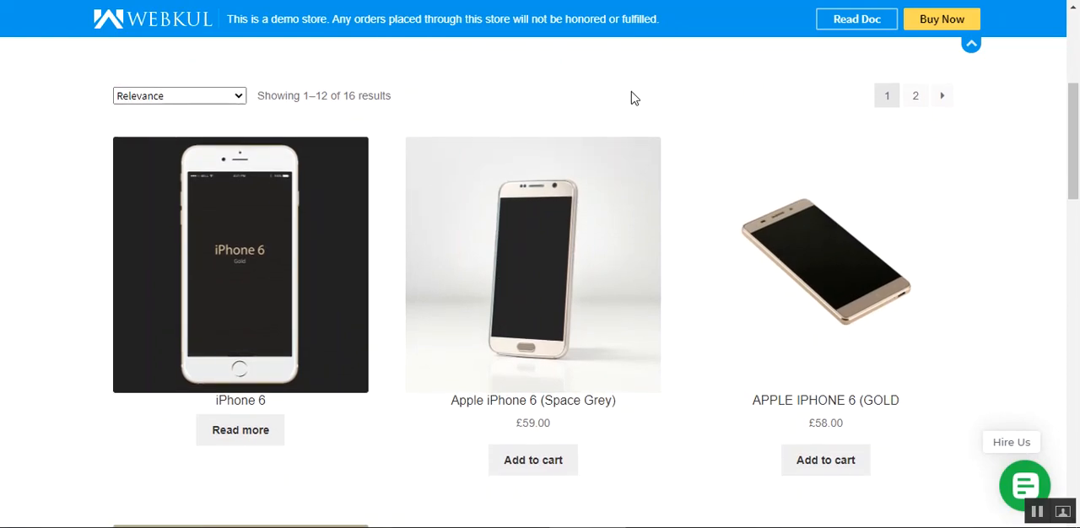
pyautogui.scroll(-7, 631, 98)
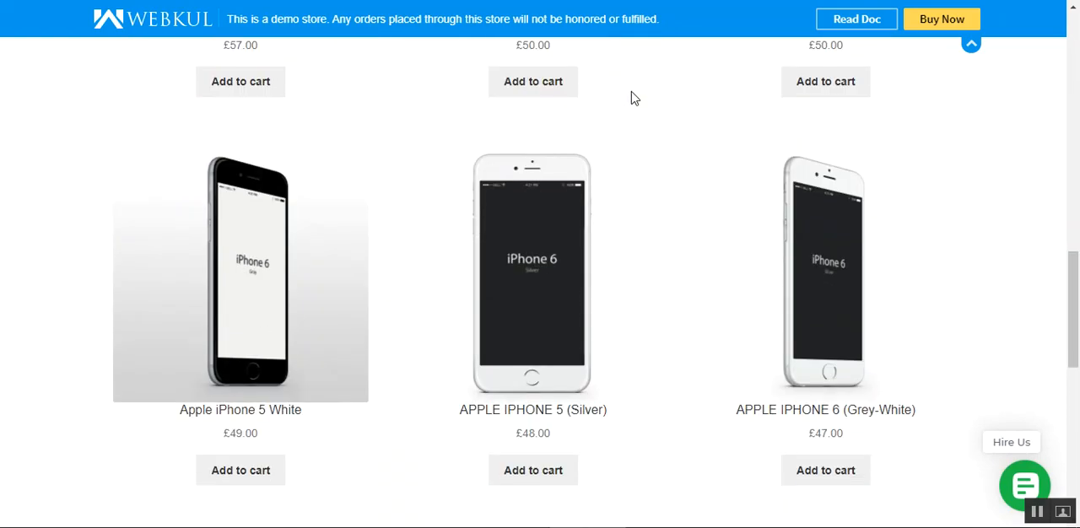
pyautogui.scroll(8, 633, 99)
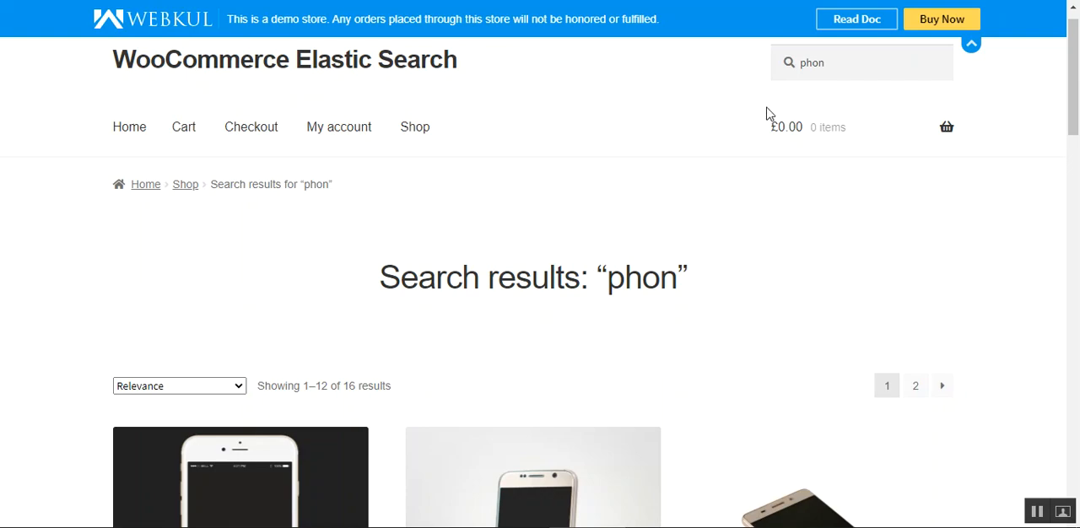
# Replace the search term with "mobile", run the product search and look through the matching items.
pyautogui.click(824, 63)
pyautogui.click(708, 96)
pyautogui.moveTo(831, 64); pyautogui.dragTo(790, 66)
pyautogui.write('mobile')
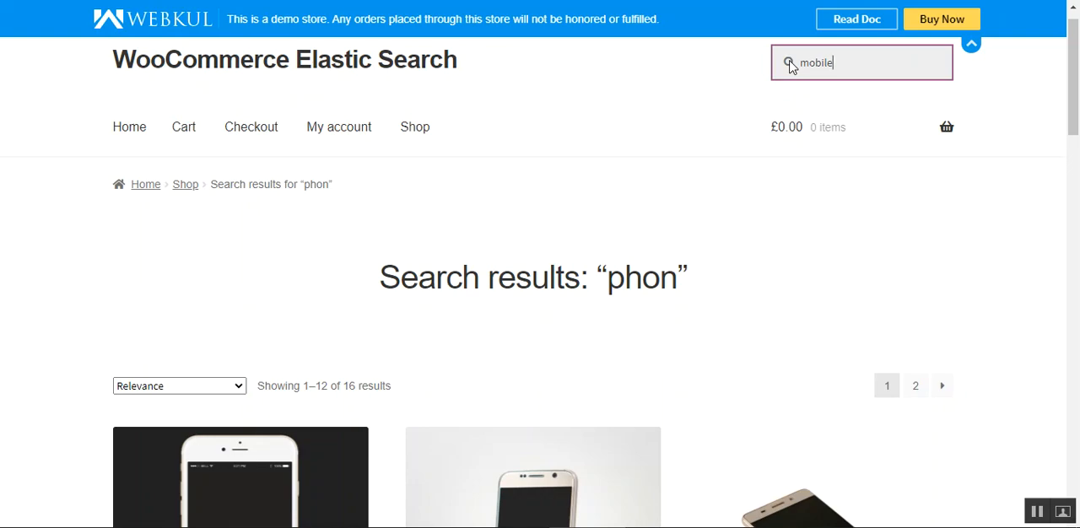
pyautogui.press('Return')
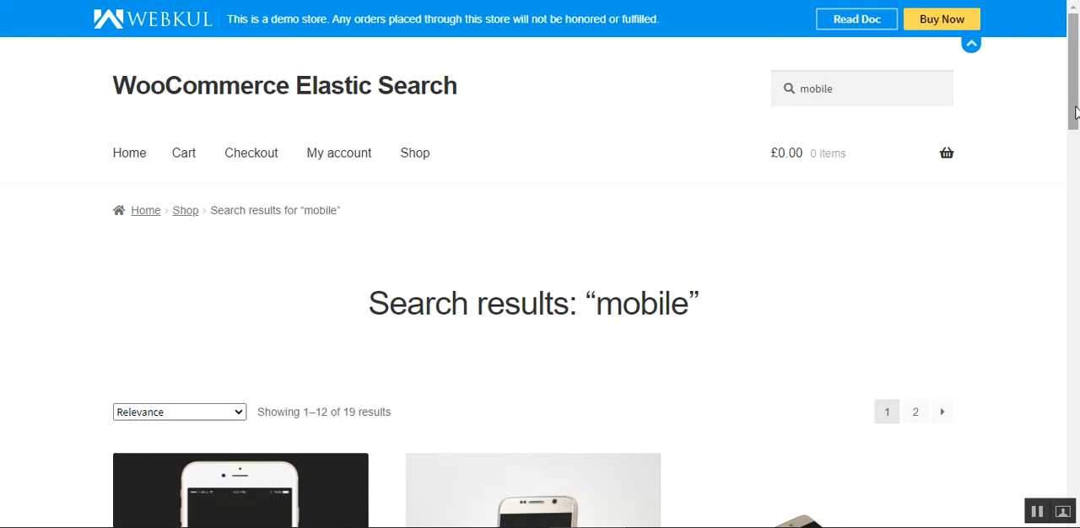
pyautogui.moveTo(1074, 97); pyautogui.dragTo(1075, 247)
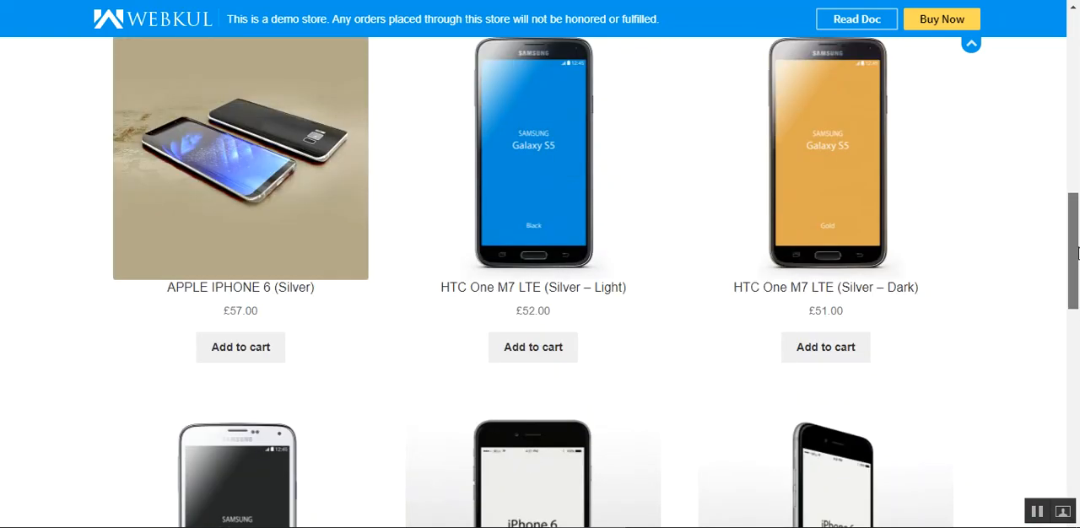
pyautogui.moveTo(1075, 301); pyautogui.dragTo(1074, 84)
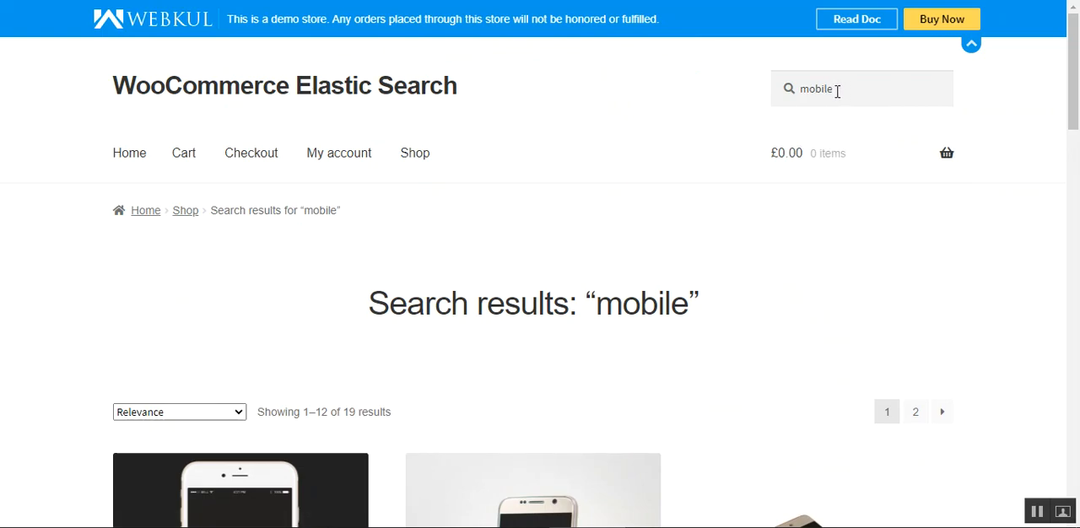
pyautogui.moveTo(807, 88); pyautogui.dragTo(834, 88)
pyautogui.click(733, 82)
pyautogui.scroll(-4, 1001, 441)
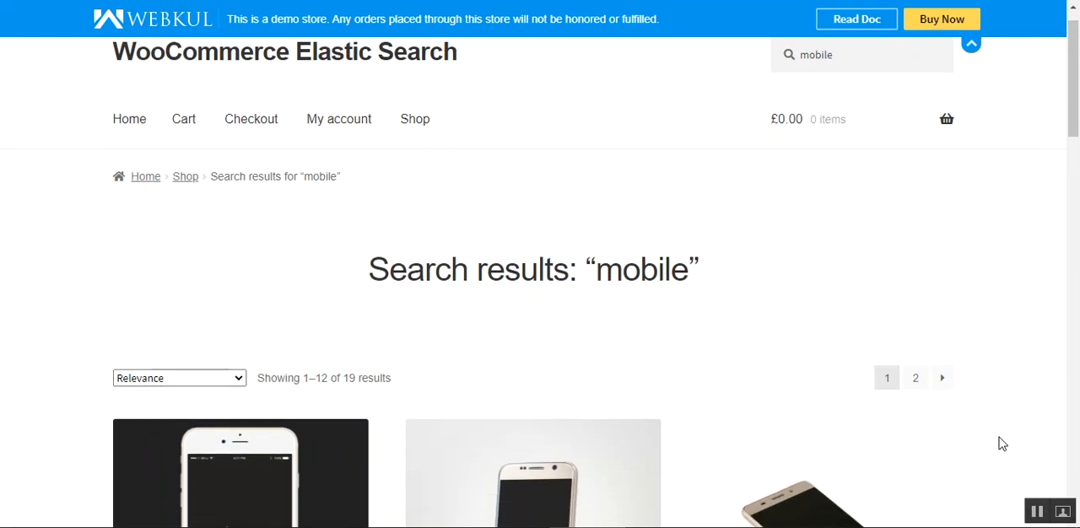
pyautogui.scroll(4, 1000, 442)
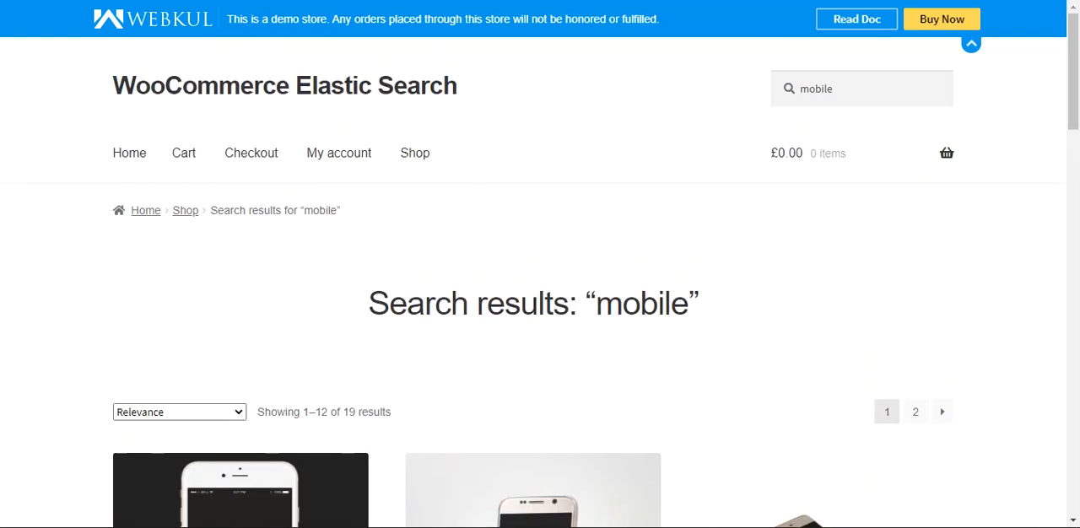
# Run the product search again with "phon" in place of "mobile".
pyautogui.click(847, 72)
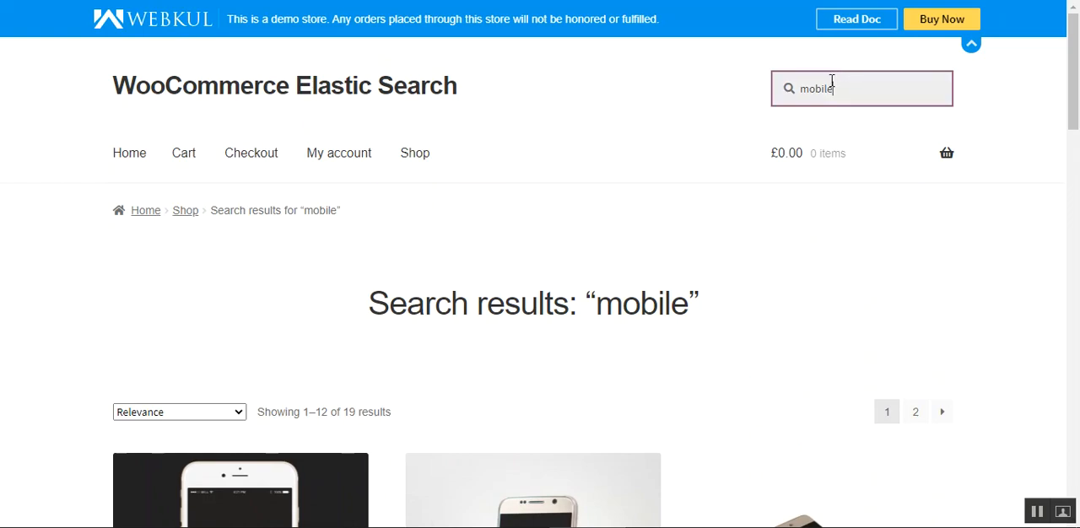
pyautogui.moveTo(839, 90); pyautogui.dragTo(773, 85)
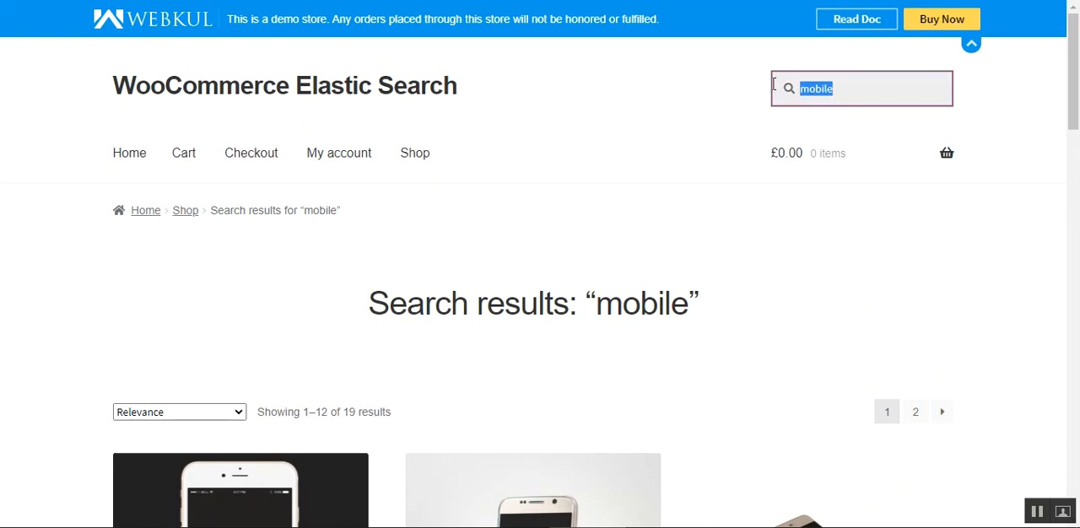
pyautogui.write('phon')
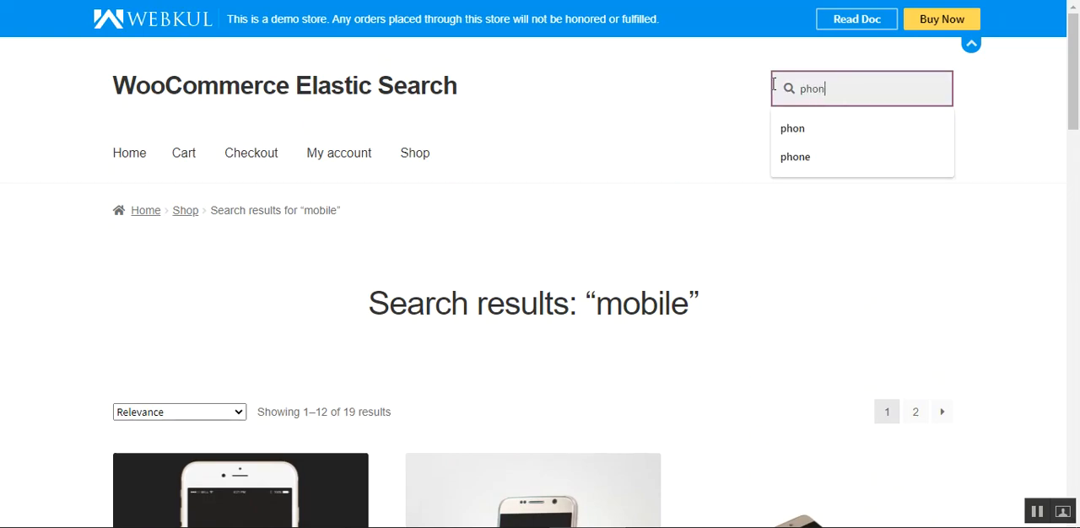
pyautogui.press('Return')
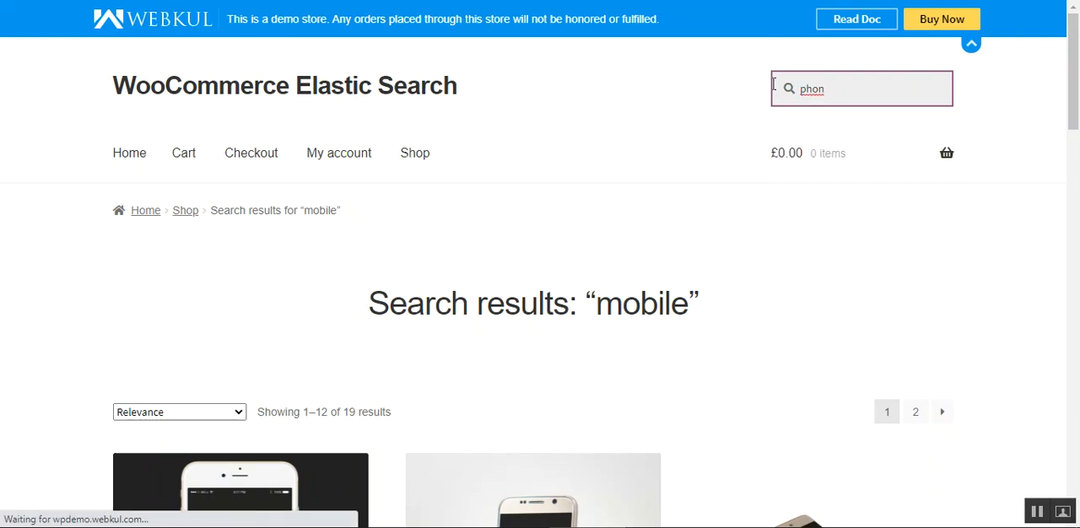
# Examine the products listed for "phon", from the first row to the end of the page.
pyautogui.scroll(-3, 773, 84)
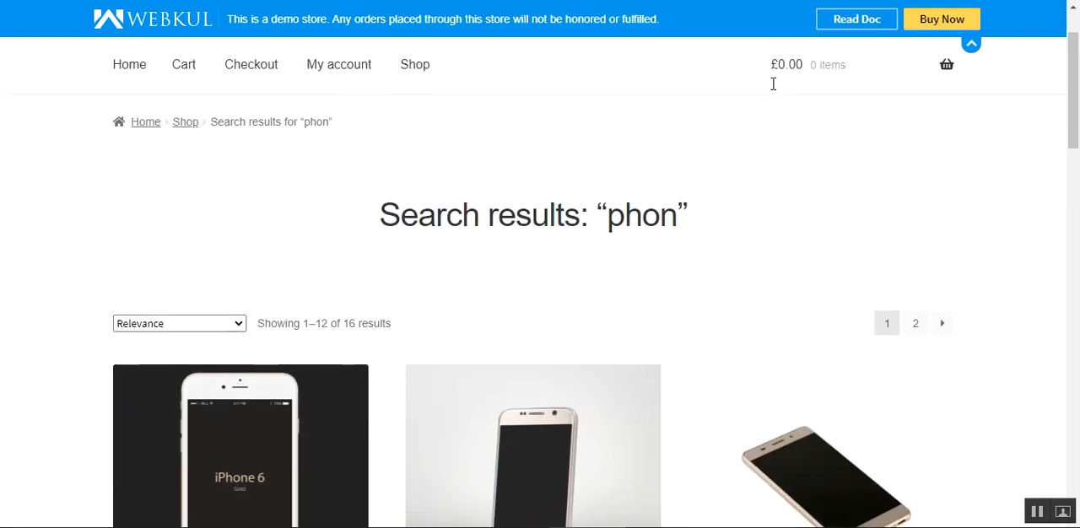
pyautogui.scroll(-14, 773, 93)
pyautogui.scroll(17, 771, 91)
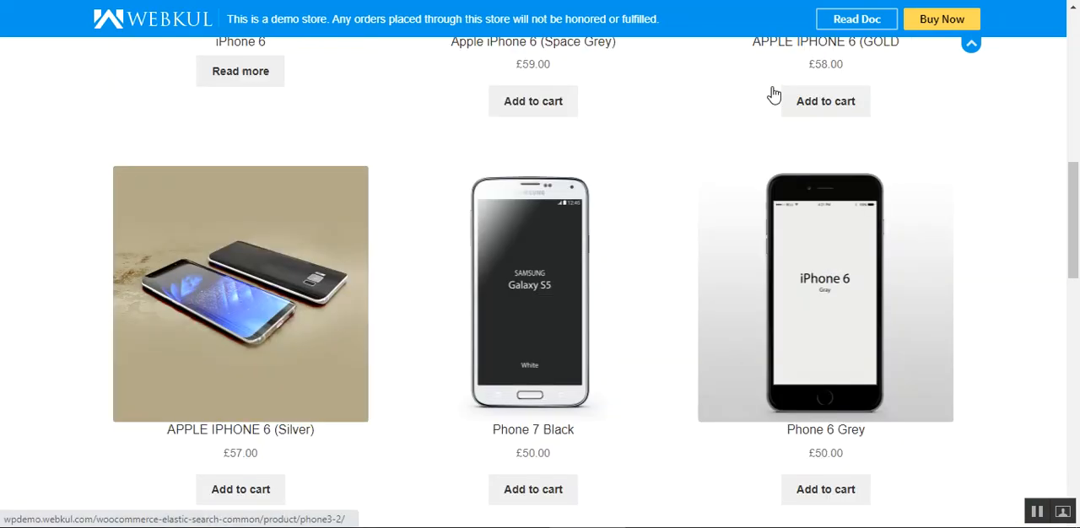
pyautogui.scroll(-3, 771, 92)
pyautogui.scroll(4, 771, 96)
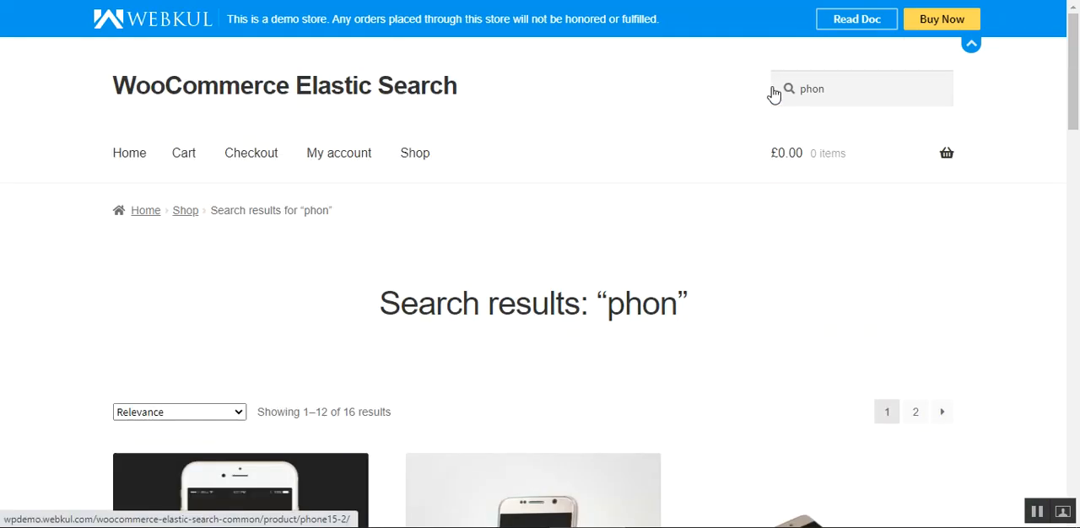
pyautogui.moveTo(1078, 82); pyautogui.dragTo(1077, 113)
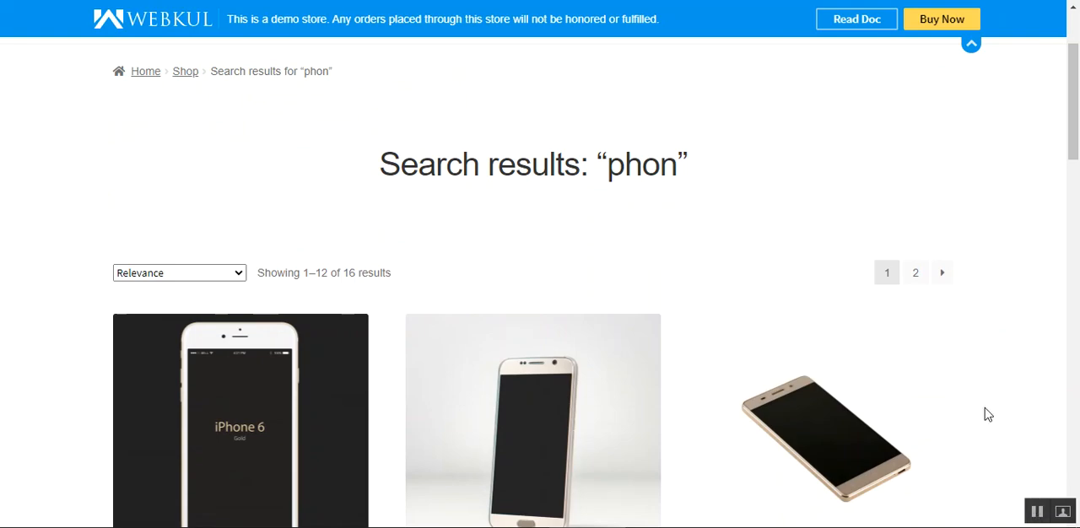
pyautogui.scroll(-5, 985, 409)
pyautogui.scroll(7, 985, 407)
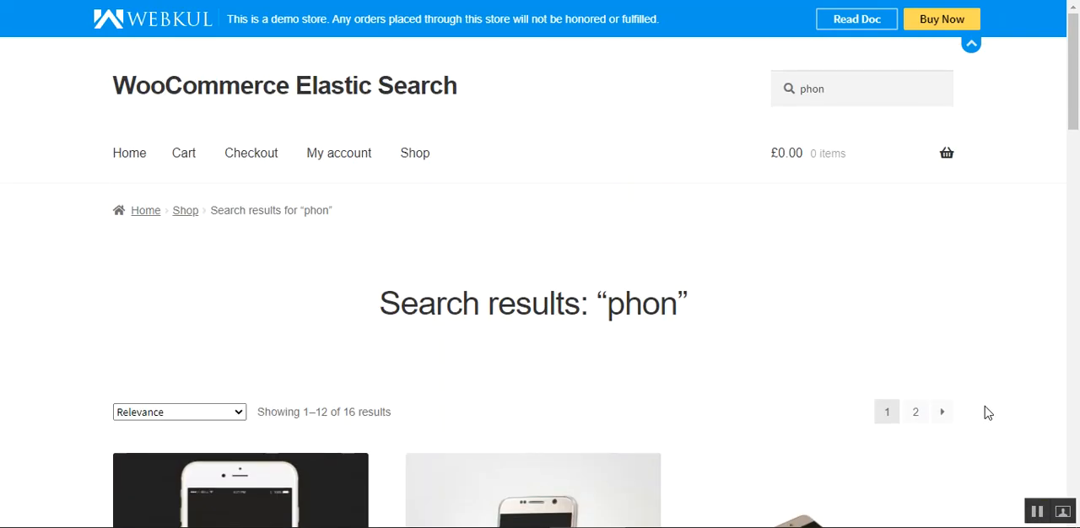
pyautogui.scroll(-9, 974, 316)
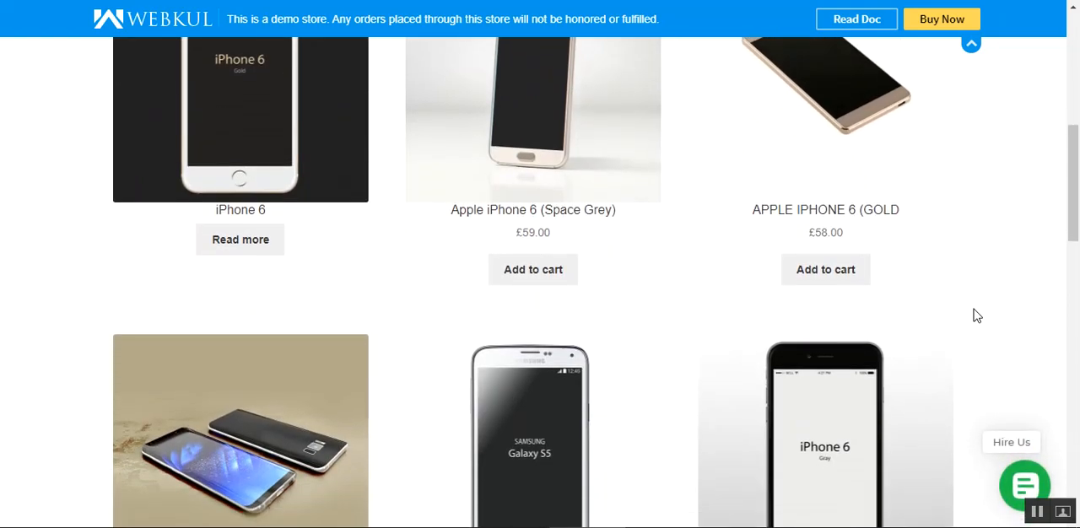
pyautogui.scroll(-7, 976, 315)
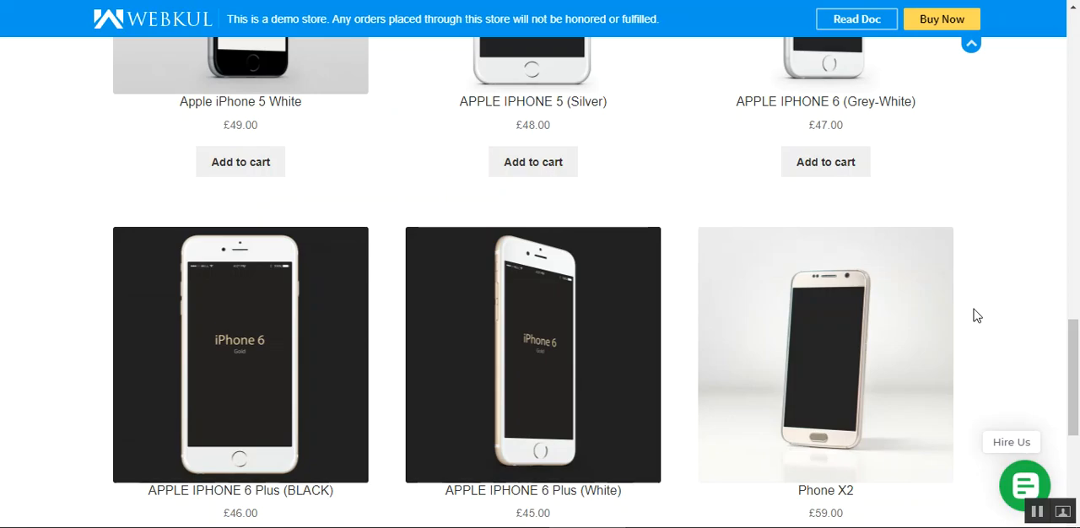
pyautogui.moveTo(1075, 338); pyautogui.dragTo(1075, 38)
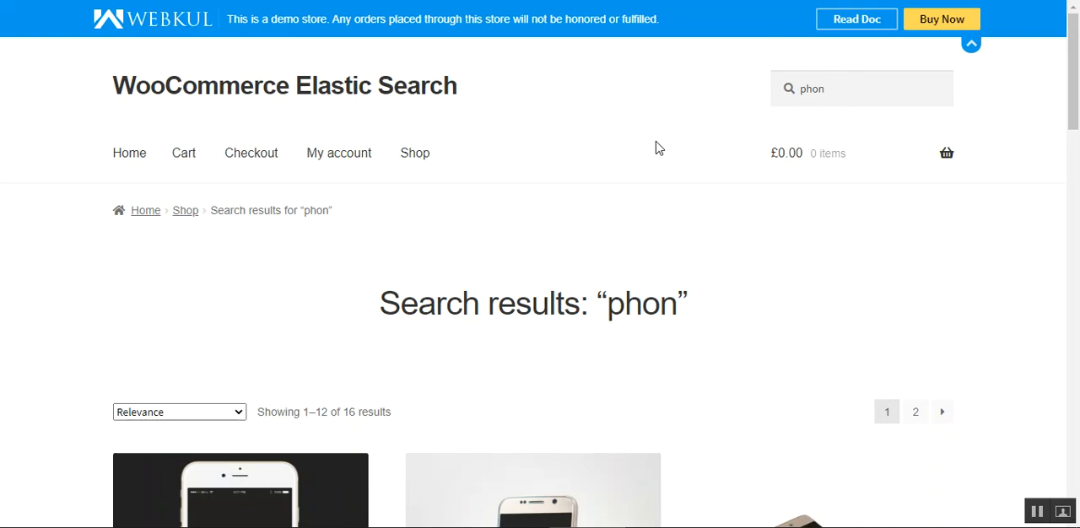
pyautogui.scroll(-3, 655, 141)
pyautogui.scroll(2, 656, 141)
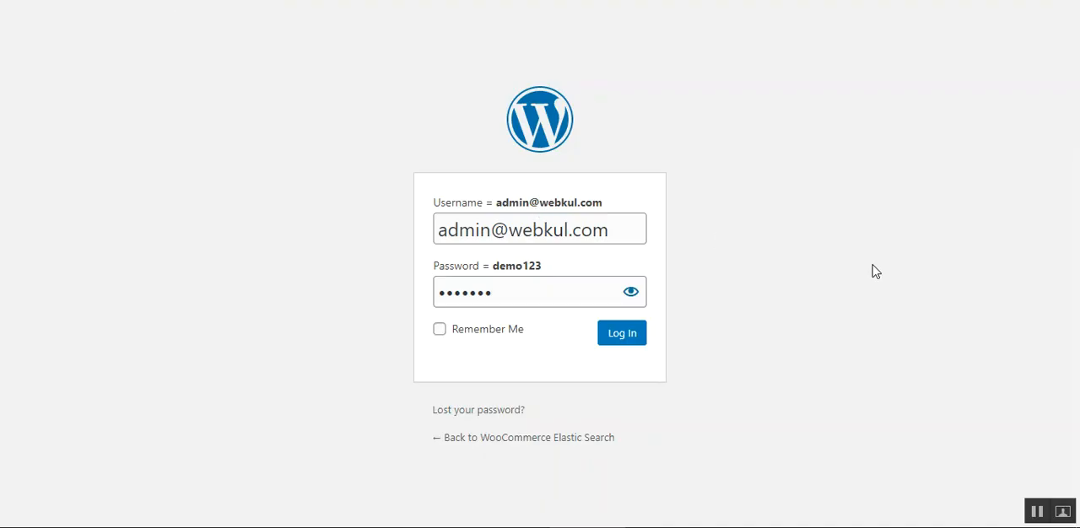
# Log in to the WordPress admin with the prefilled credentials and open the Elastic Search settings page.
pyautogui.click(625, 337)
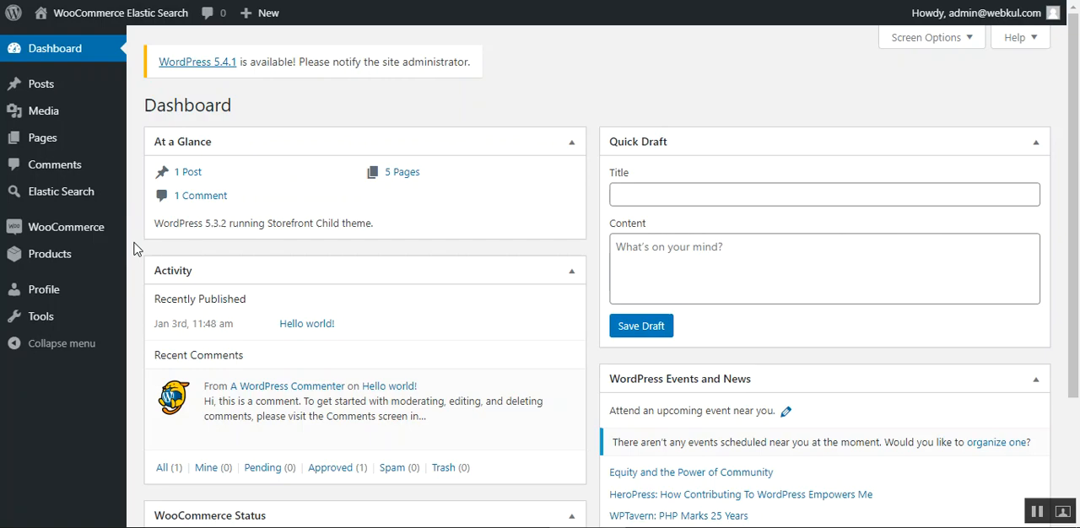
pyautogui.moveTo(71, 207)
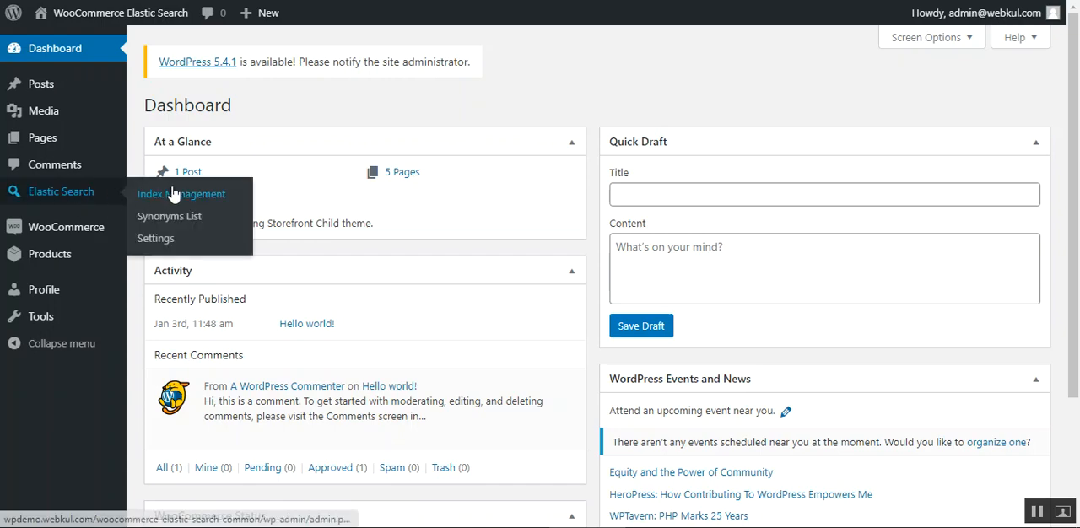
pyautogui.rightClick(158, 239)
pyautogui.click(193, 250)
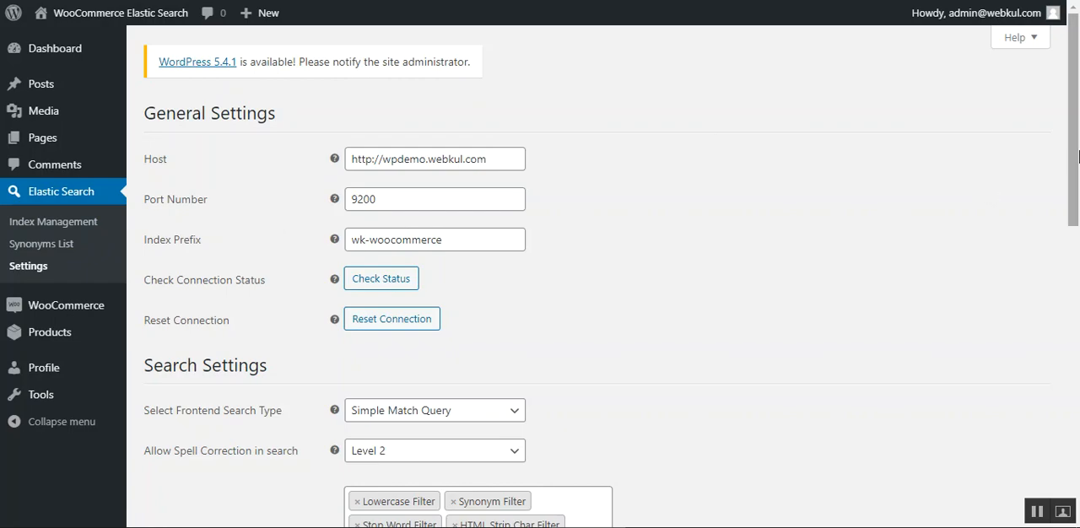
# Inspect the Frontend Search Type options in the Search Settings and keep the current selection.
pyautogui.moveTo(1077, 156); pyautogui.dragTo(1046, 214)
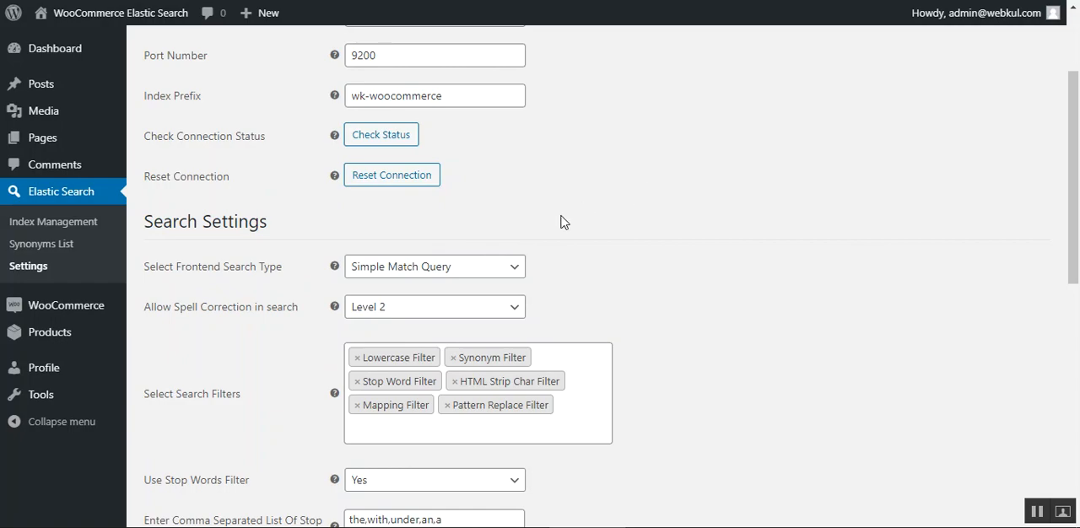
pyautogui.click(438, 271)
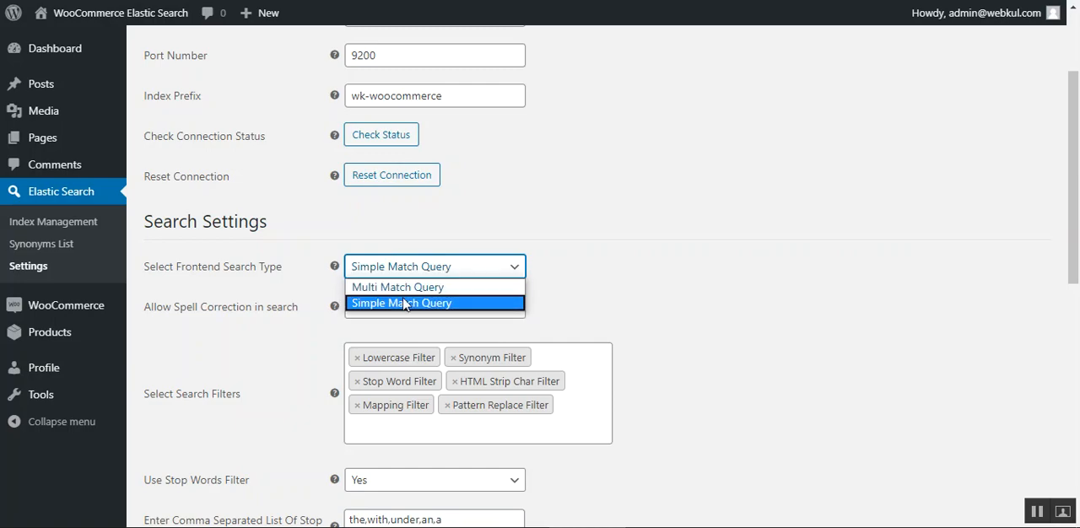
pyautogui.click(726, 257)
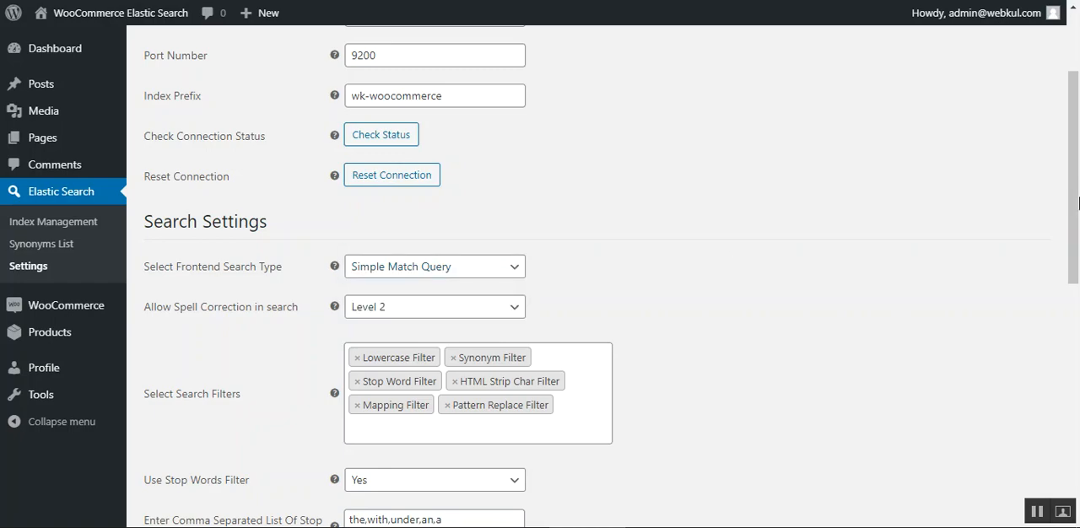
pyautogui.scroll(2, 1076, 134)
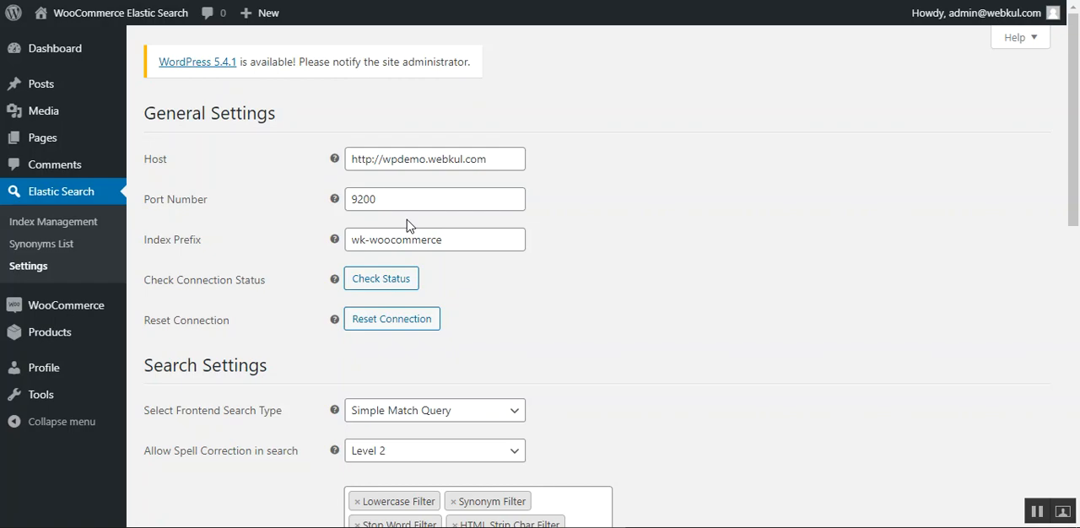
# Review the Host, Port Number and Index Prefix fields with their help texts in General Settings, and check the connection status.
pyautogui.click(386, 200)
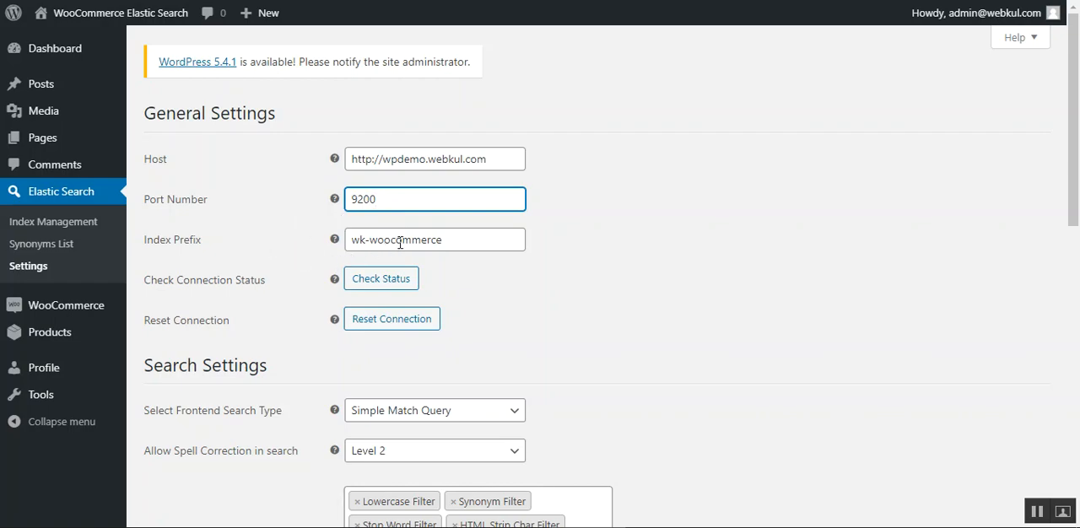
pyautogui.moveTo(334, 241)
pyautogui.moveTo(335, 160)
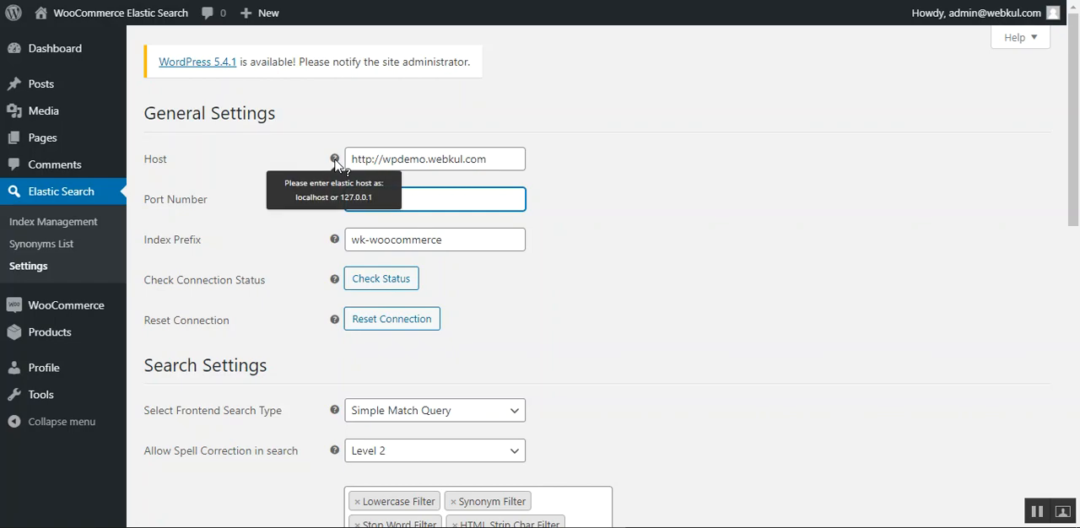
pyautogui.moveTo(336, 203)
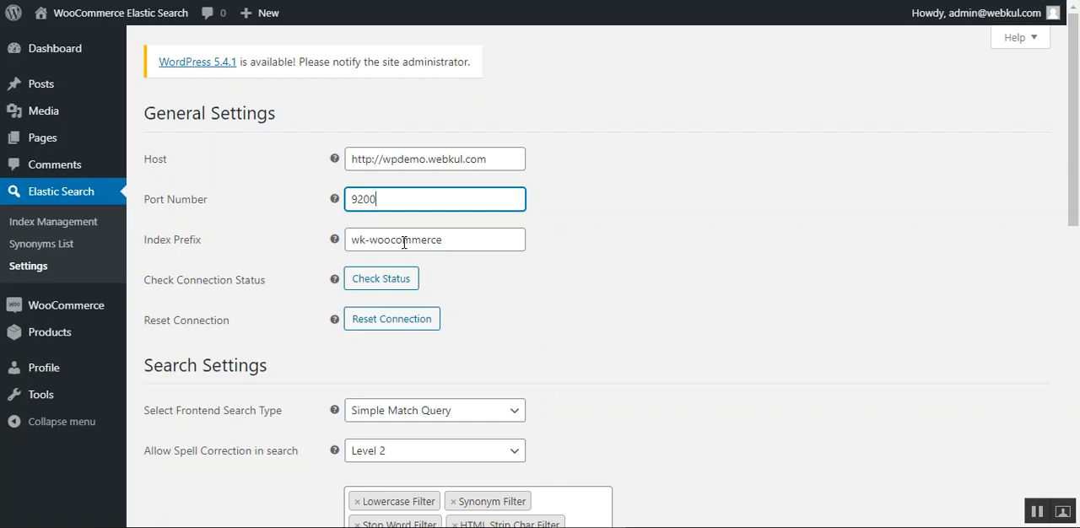
pyautogui.click(521, 280)
pyautogui.scroll(-3, 521, 279)
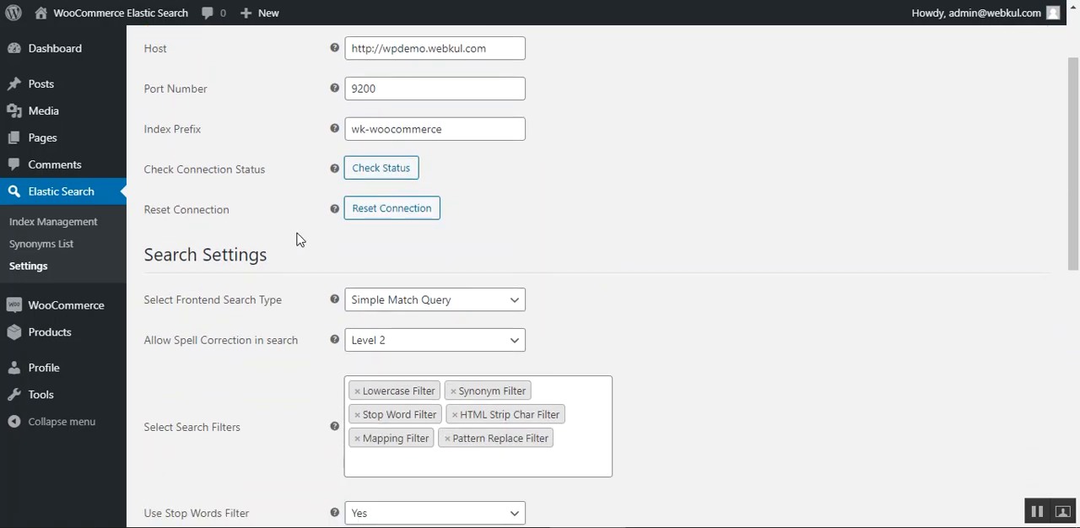
pyautogui.click(390, 174)
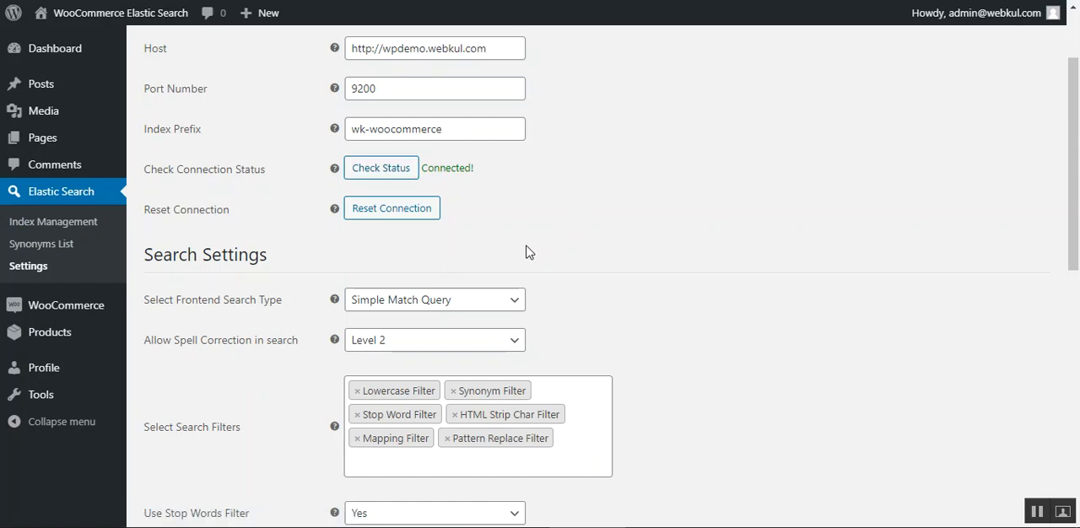
# Compare the two Frontend Search Type options in Search Settings and set the type to Multi Match Query.
pyautogui.scroll(-2, 528, 252)
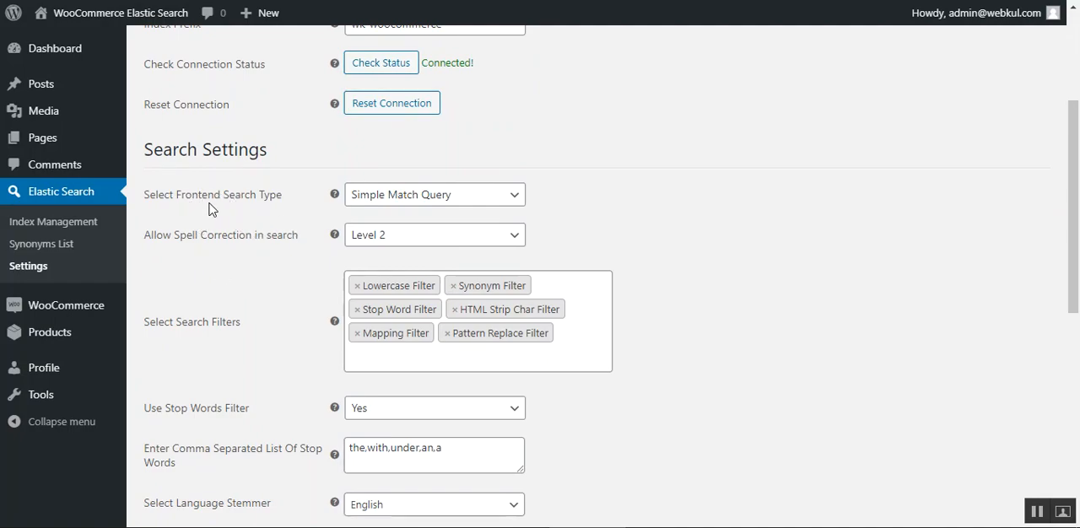
pyautogui.click(425, 203)
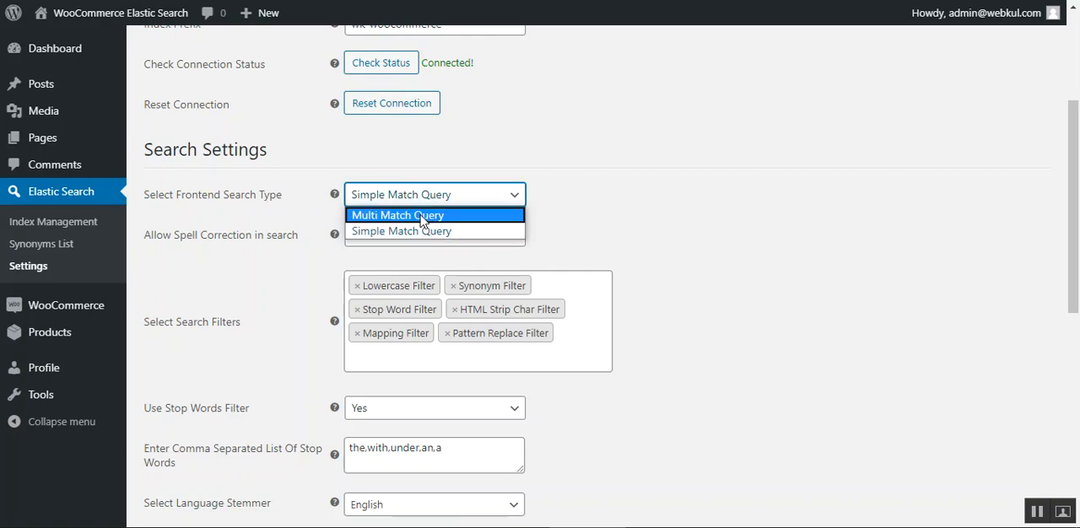
pyautogui.click(423, 217)
pyautogui.click(448, 202)
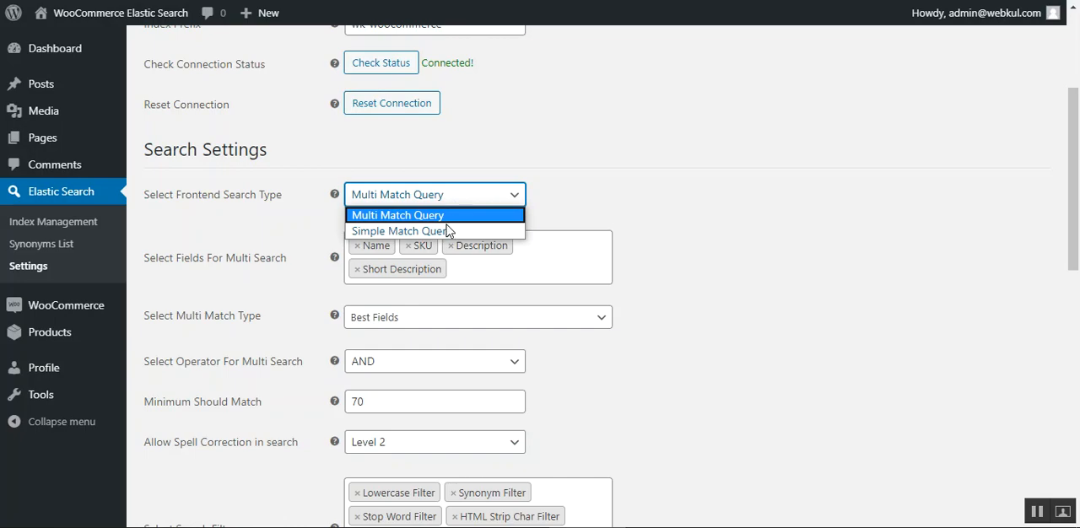
pyautogui.click(445, 232)
pyautogui.click(499, 203)
pyautogui.click(415, 217)
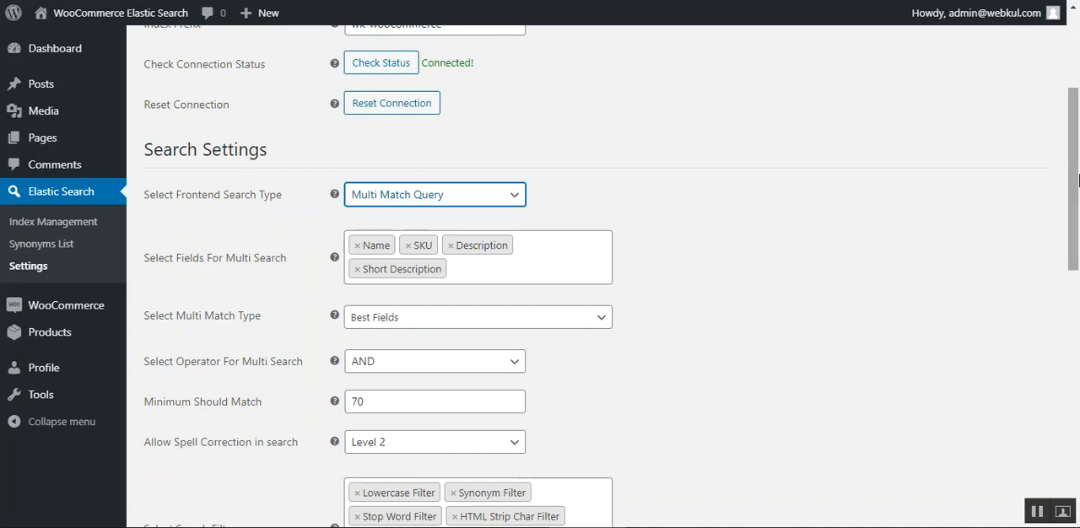
# Inspect the Multi Match Type options for the multi search and keep Best Fields selected.
pyautogui.moveTo(1077, 179); pyautogui.dragTo(1077, 208)
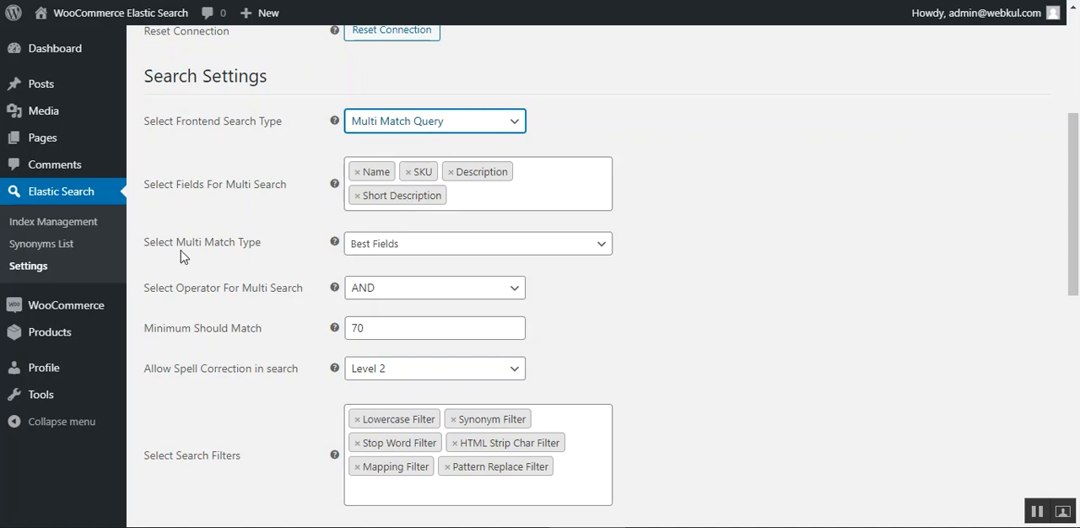
pyautogui.moveTo(160, 256); pyautogui.dragTo(242, 256)
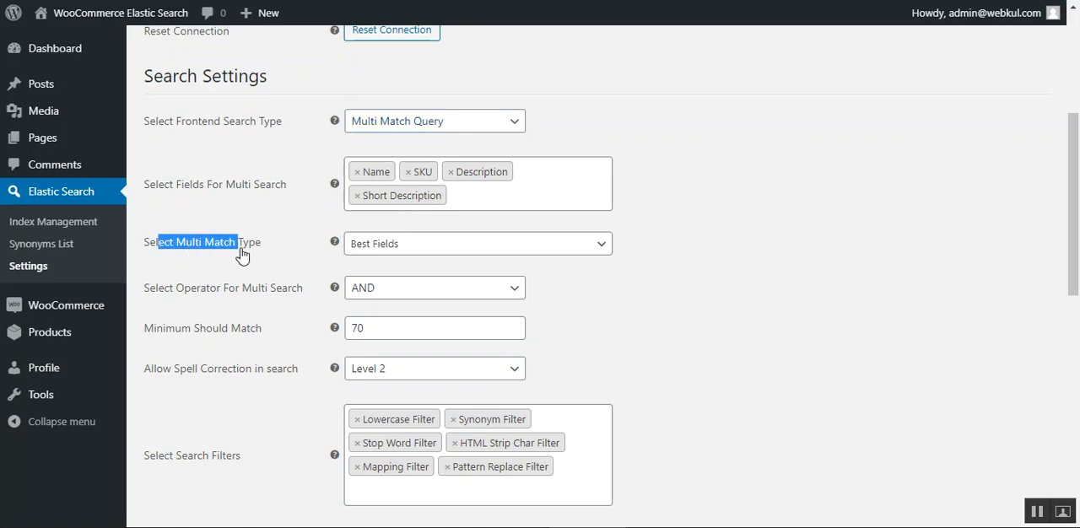
pyautogui.doubleClick(242, 252)
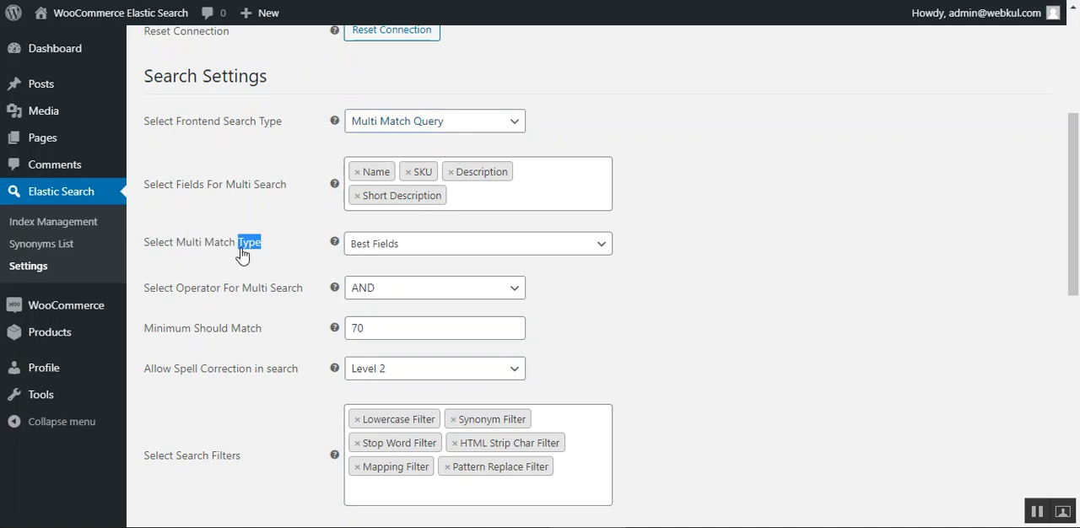
pyautogui.click(420, 246)
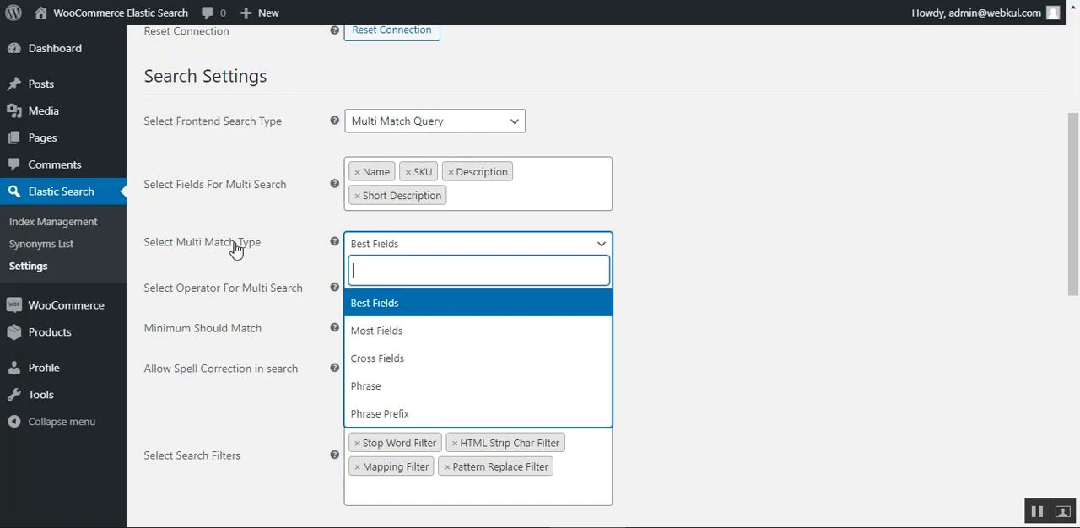
pyautogui.click(715, 405)
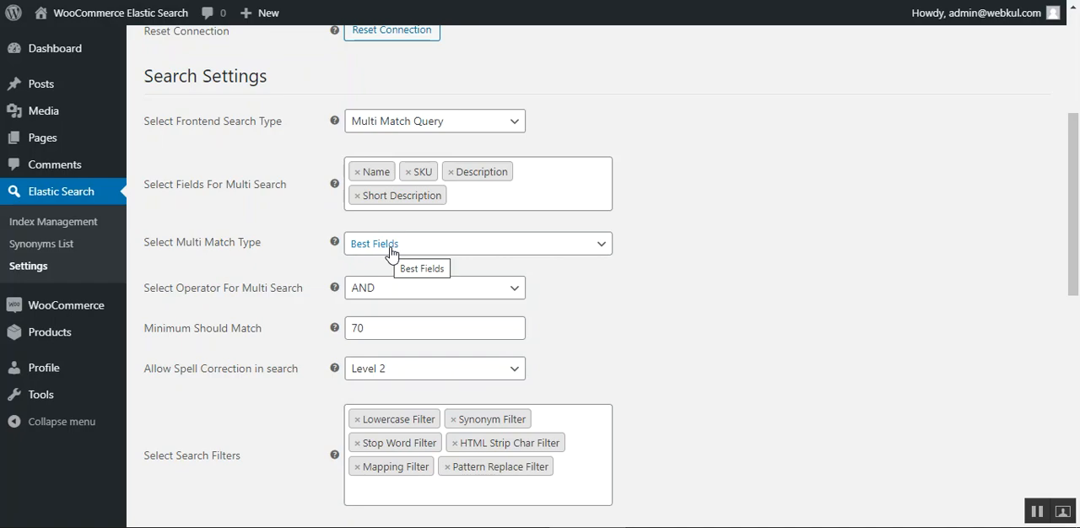
pyautogui.click(452, 253)
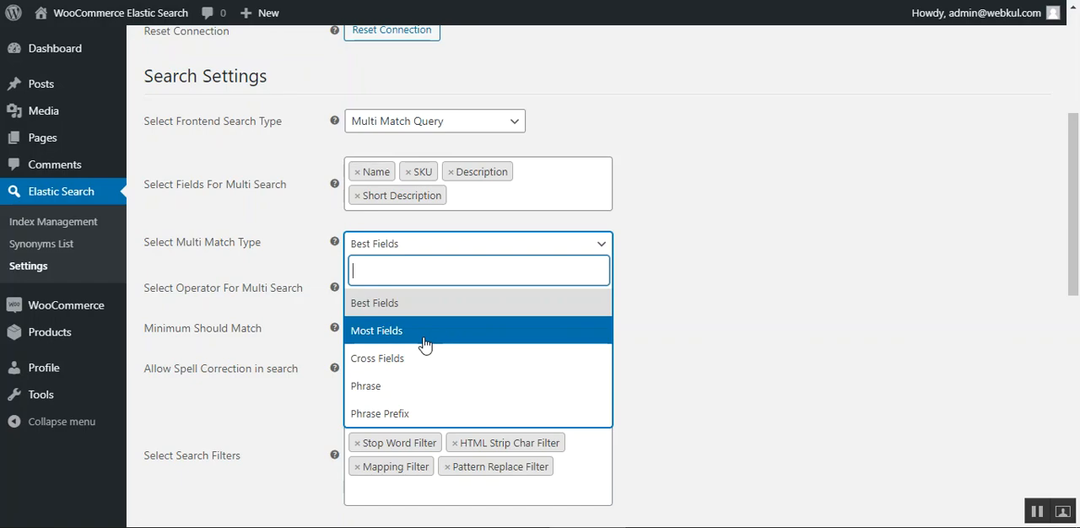
pyautogui.click(775, 224)
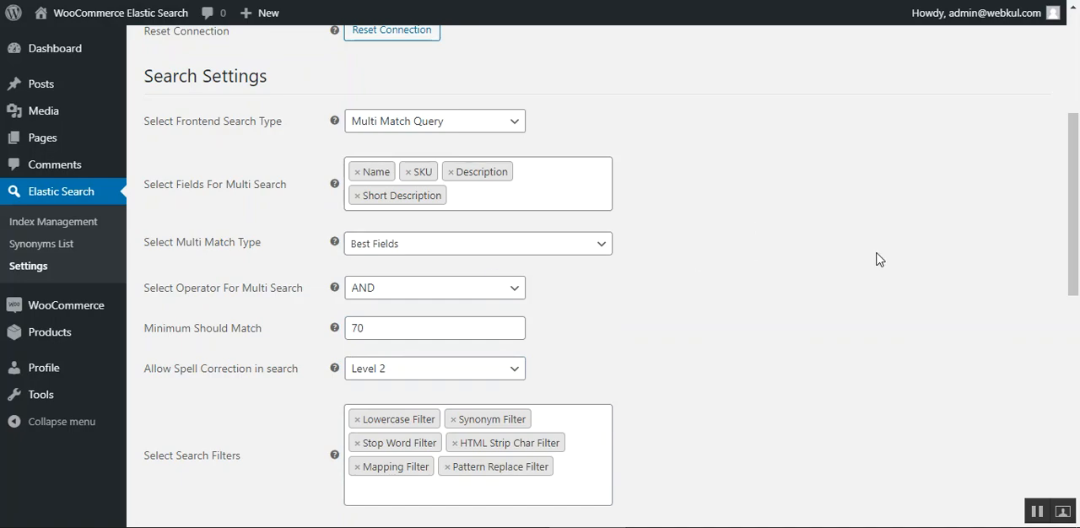
# Inspect the operator choices for the multi search and keep AND selected.
pyautogui.moveTo(1077, 183); pyautogui.dragTo(1077, 202)
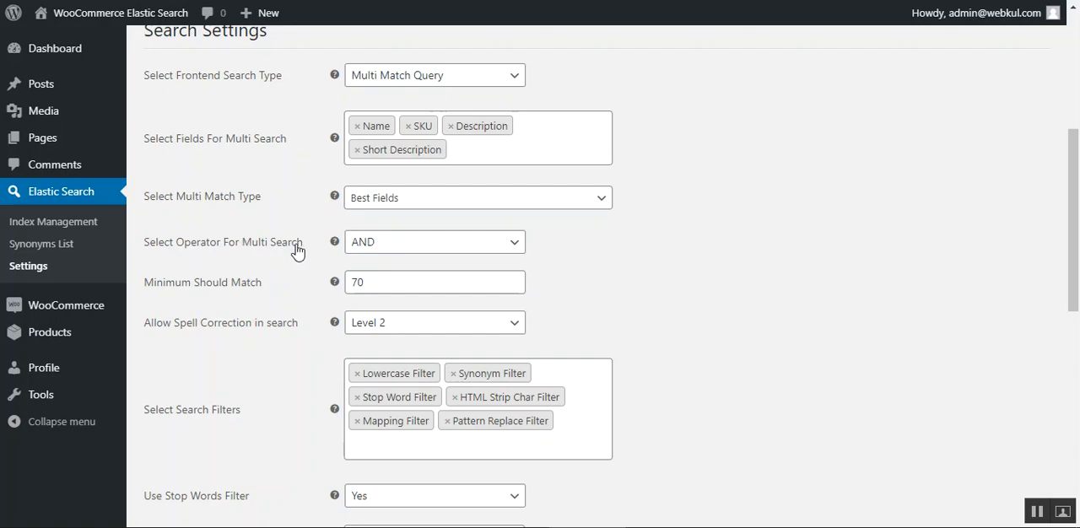
pyautogui.click(413, 251)
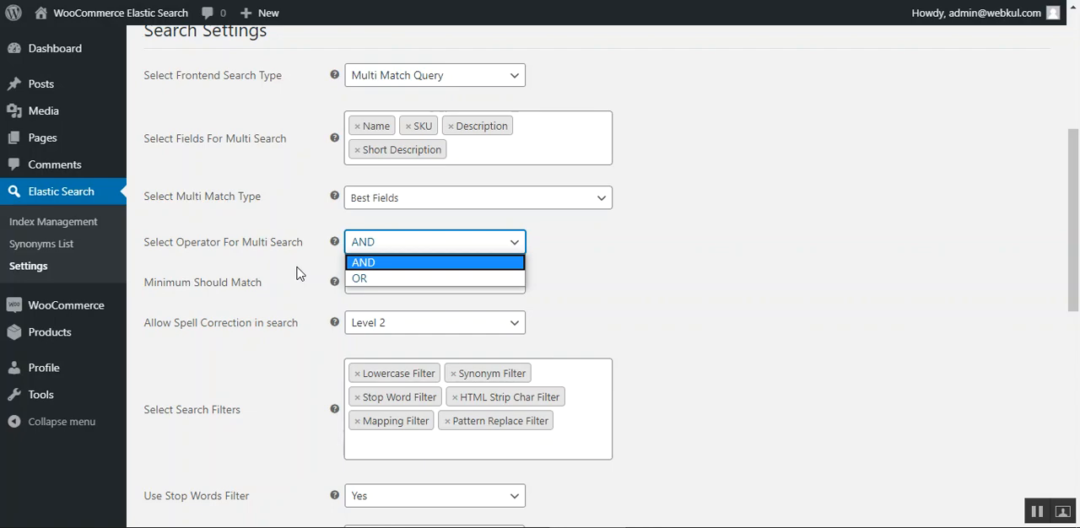
pyautogui.scroll(-1, 297, 272)
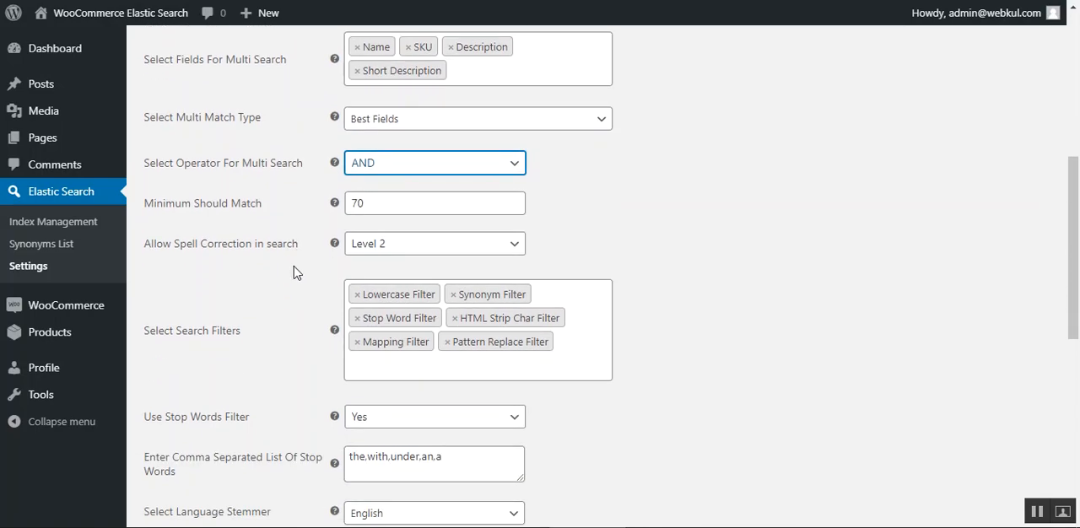
# Review the Minimum Should Match setting and the spell correction levels, keeping Level 2 selected.
pyautogui.moveTo(167, 205); pyautogui.dragTo(144, 205)
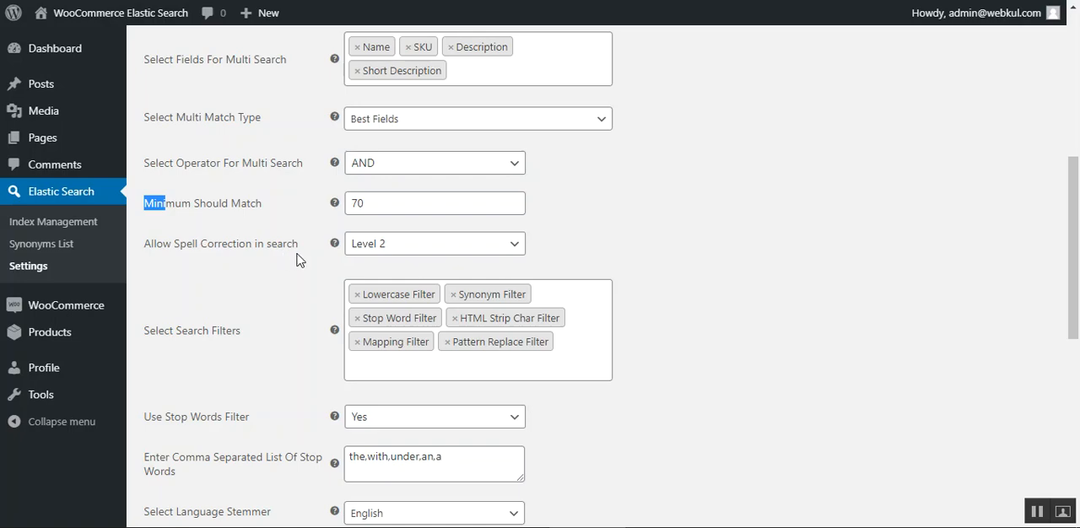
pyautogui.click(393, 246)
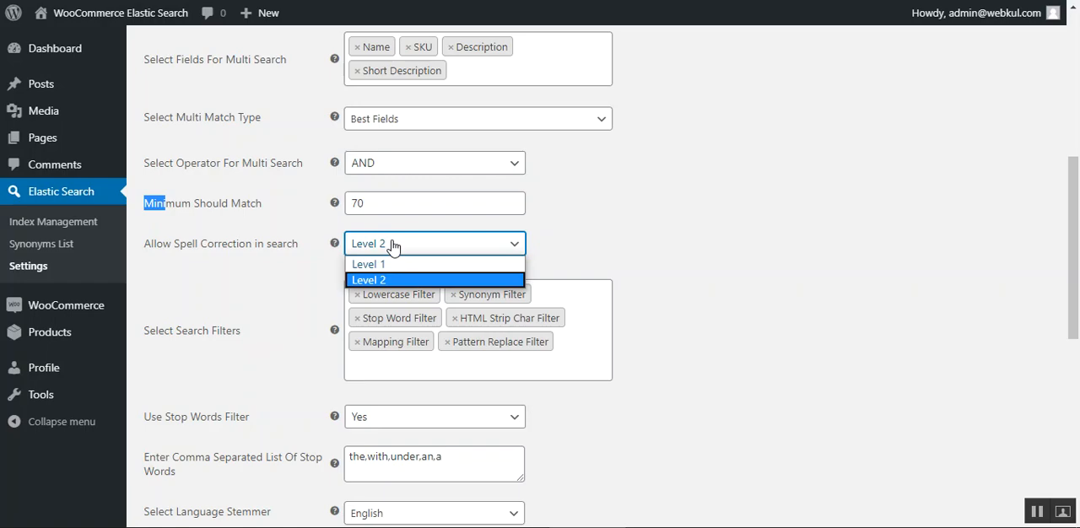
pyautogui.click(226, 295)
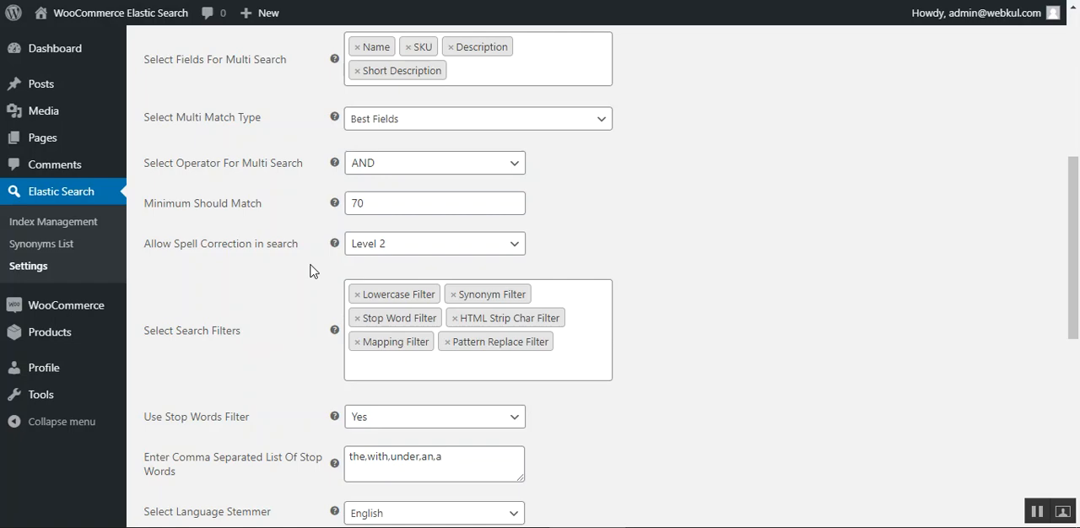
pyautogui.click(413, 247)
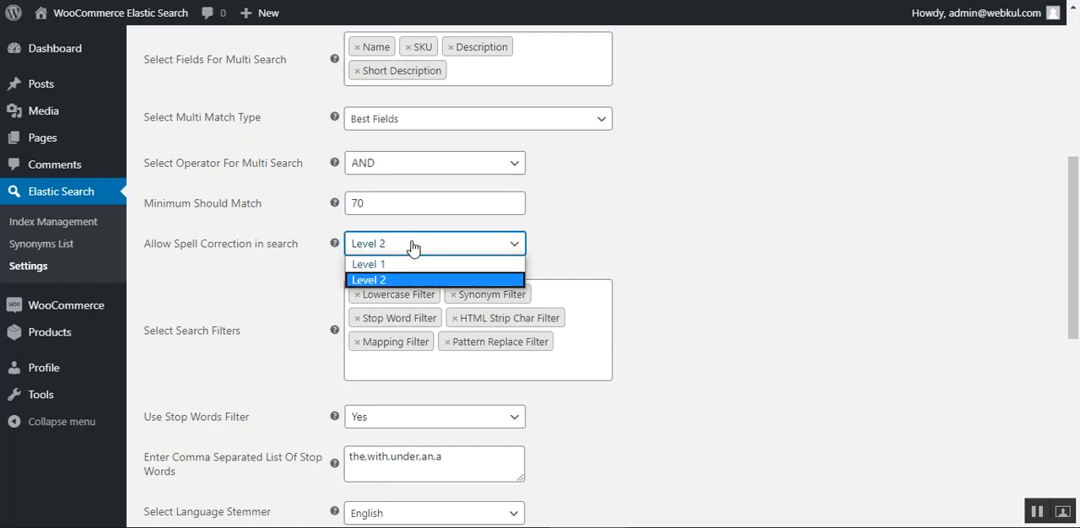
pyautogui.click(261, 290)
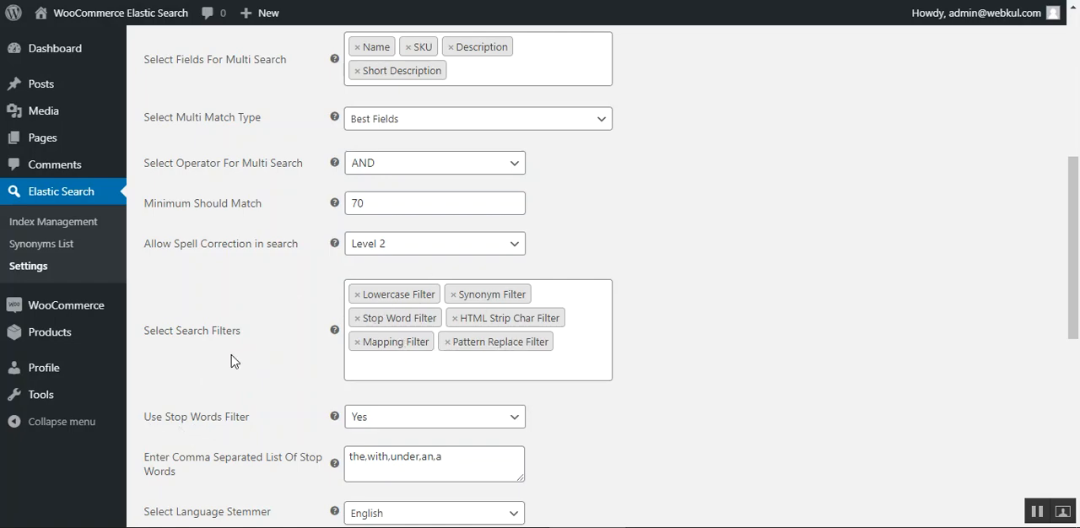
# Review the search filter and stop word settings and inspect the Language Stemmer options, keeping English selected.
pyautogui.scroll(-2, 233, 362)
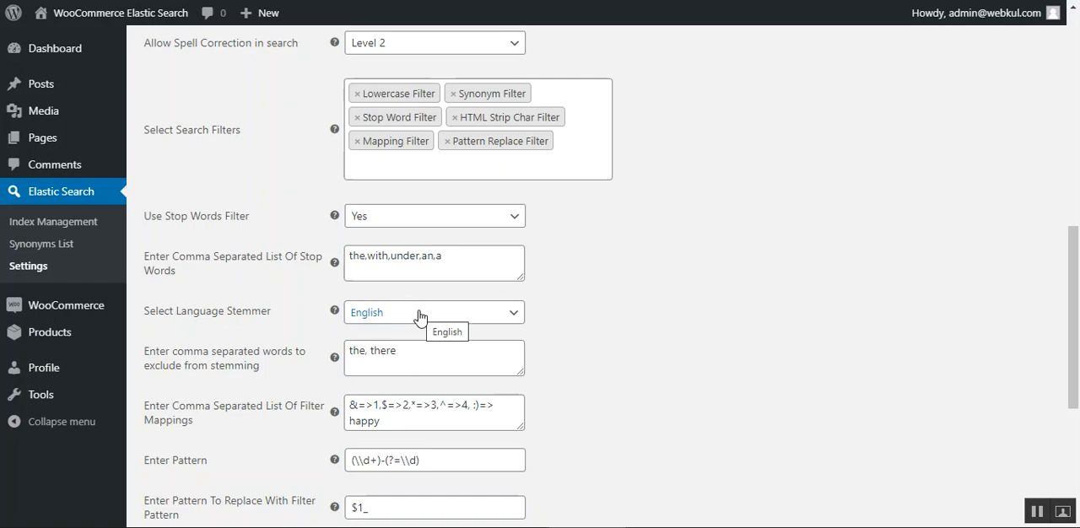
pyautogui.click(420, 317)
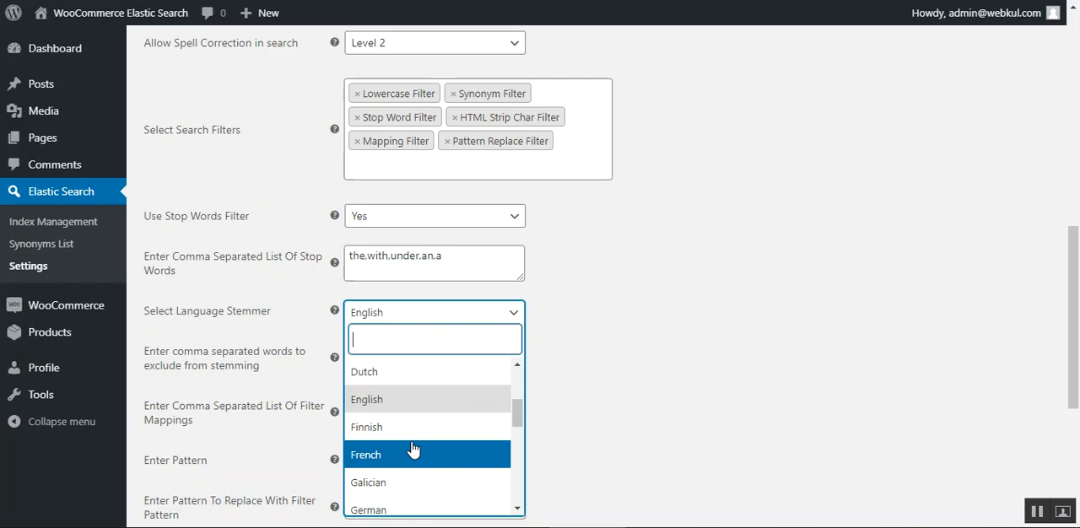
pyautogui.click(795, 263)
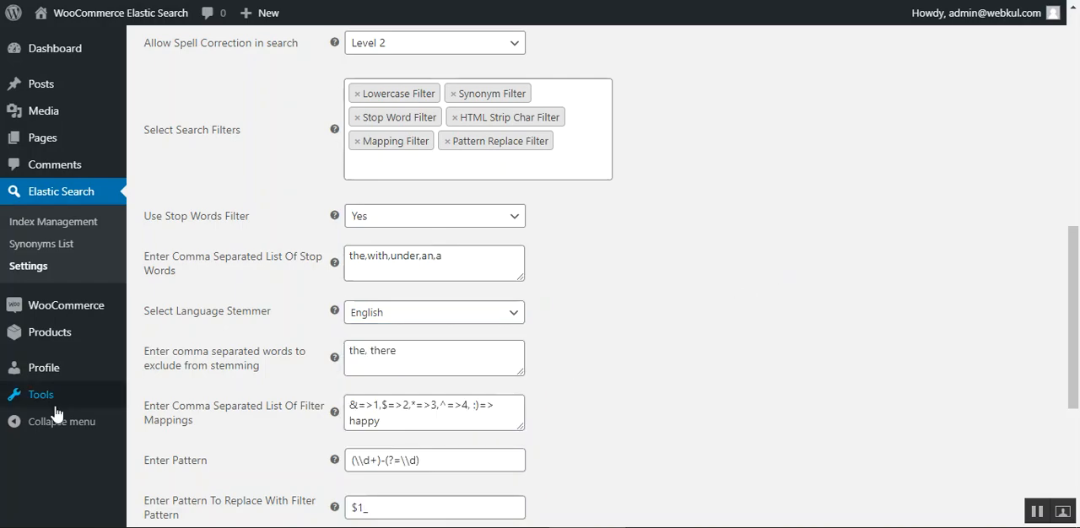
# Examine the stemming exclusion, filter mapping, pattern and pattern replacement fields, and the cron settings for index management.
pyautogui.scroll(-3, 301, 397)
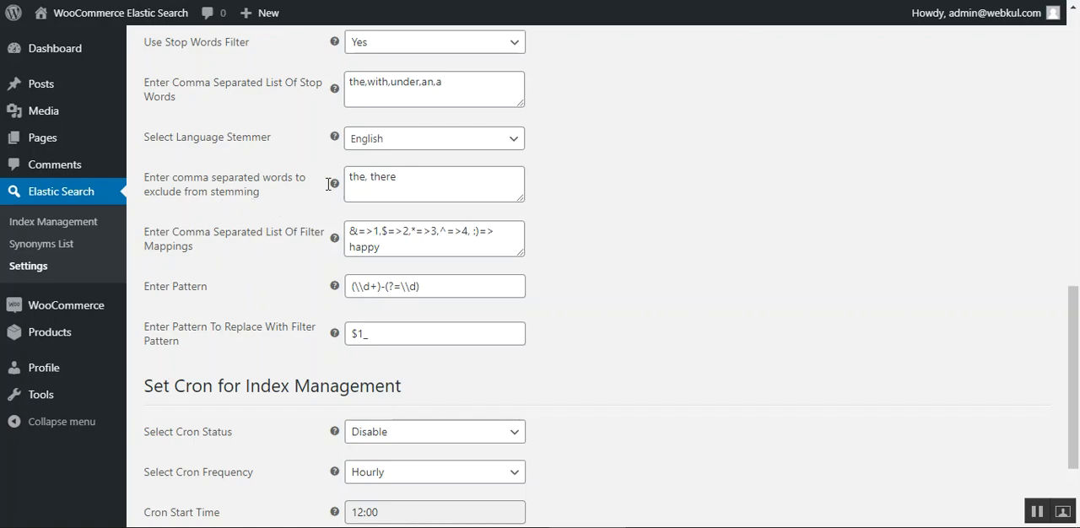
pyautogui.click(387, 184)
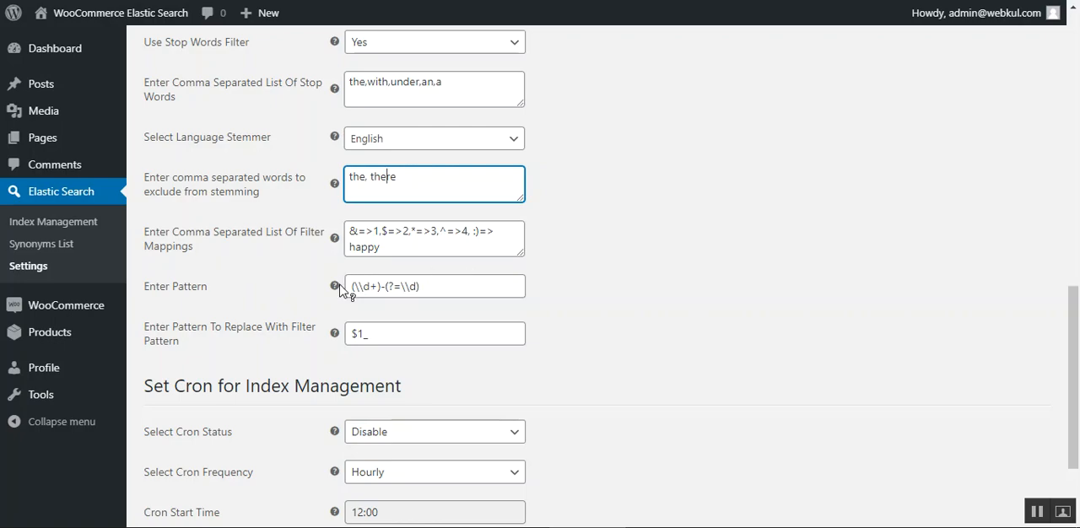
pyautogui.moveTo(335, 285)
pyautogui.click(220, 280)
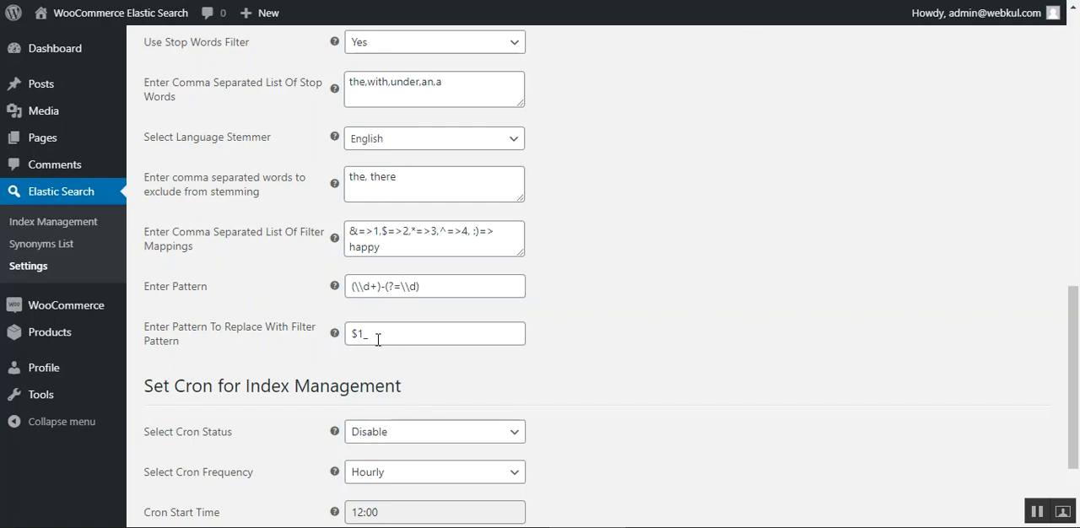
pyautogui.moveTo(386, 334); pyautogui.dragTo(334, 336)
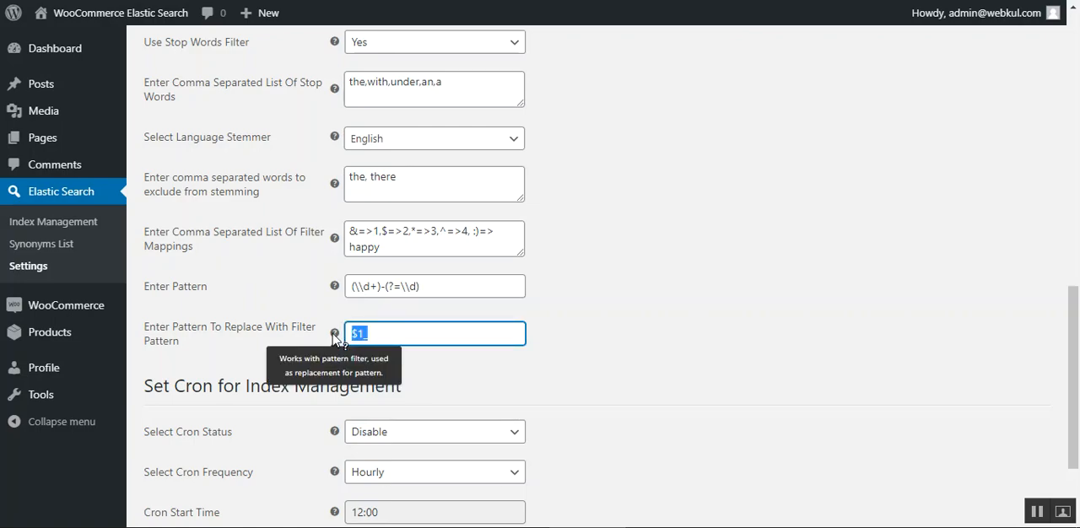
pyautogui.click(308, 371)
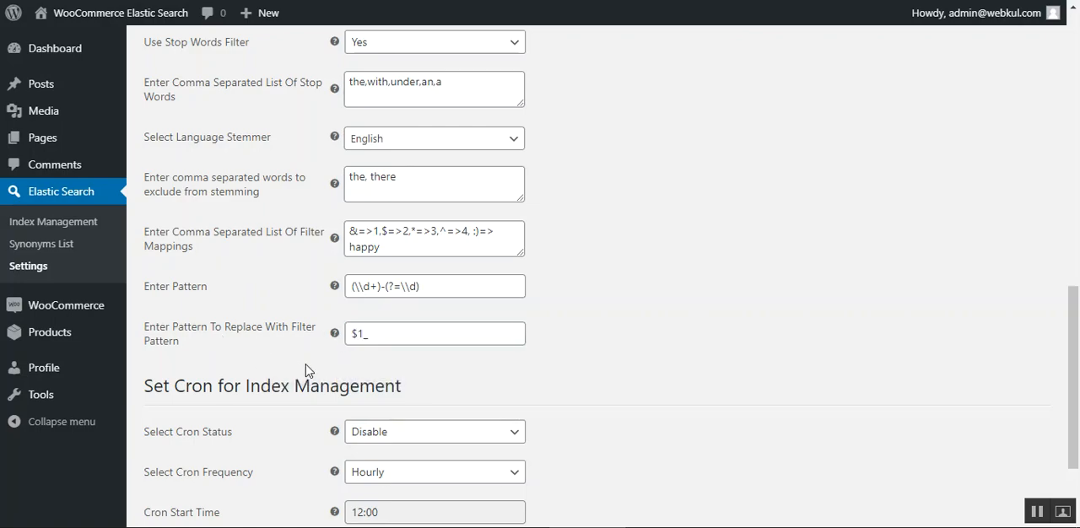
pyautogui.scroll(-2, 308, 371)
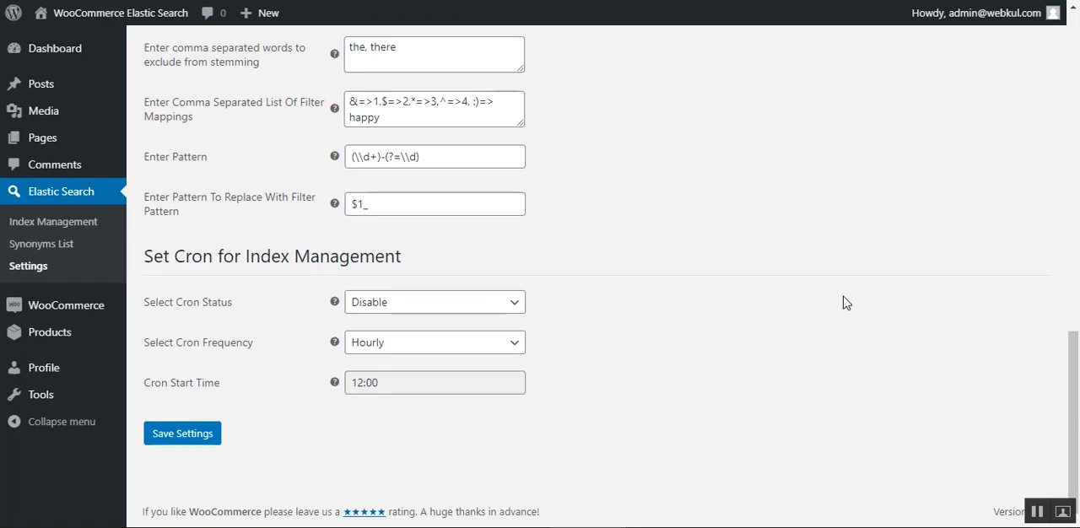
# Set the Frontend Search Type in Search Settings to Simple Match Query.
pyautogui.moveTo(1073, 343); pyautogui.dragTo(1075, 109)
pyautogui.click(446, 215)
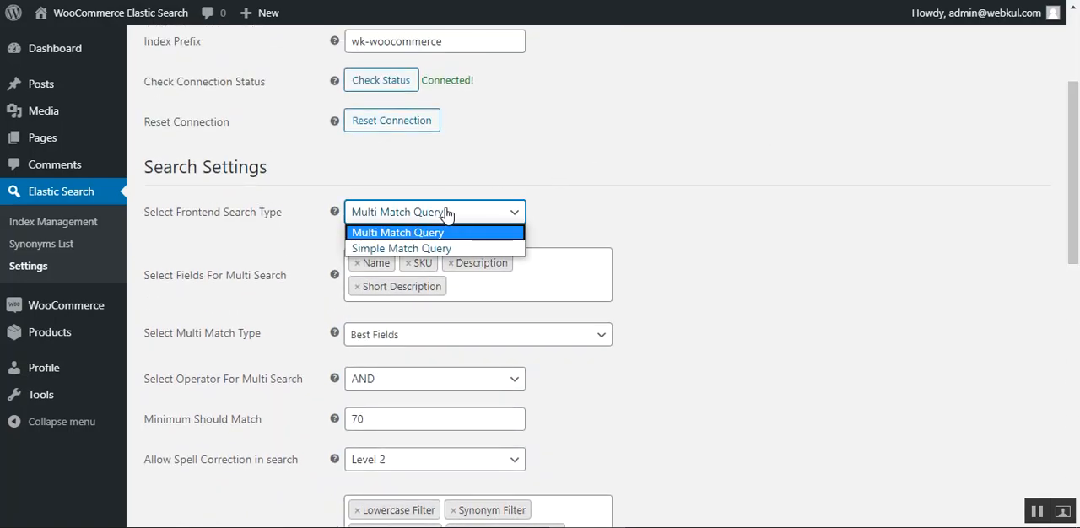
pyautogui.click(417, 248)
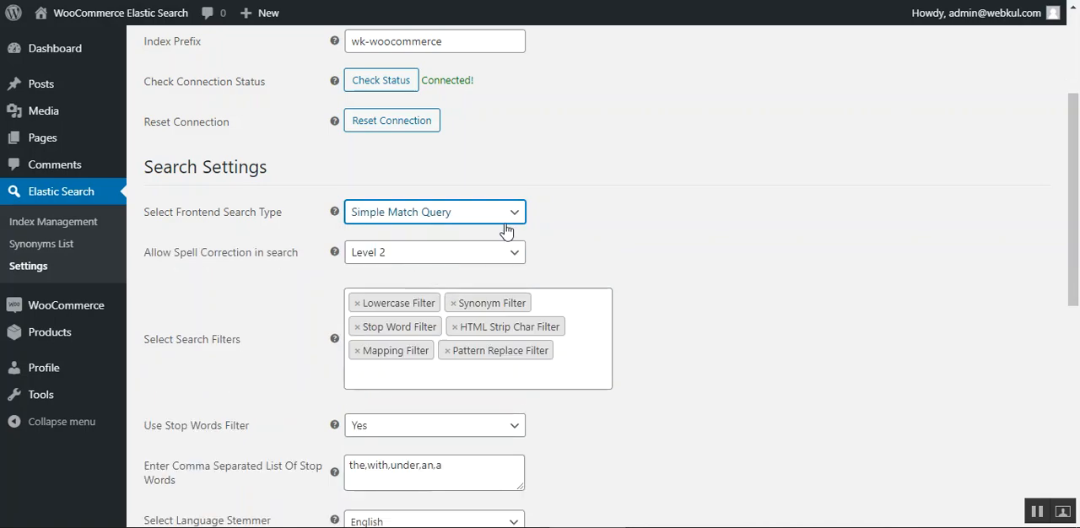
# Review the Select Search Filters and Use Stop Words Filter settings together with the comma-separated stop word list.
pyautogui.click(605, 232)
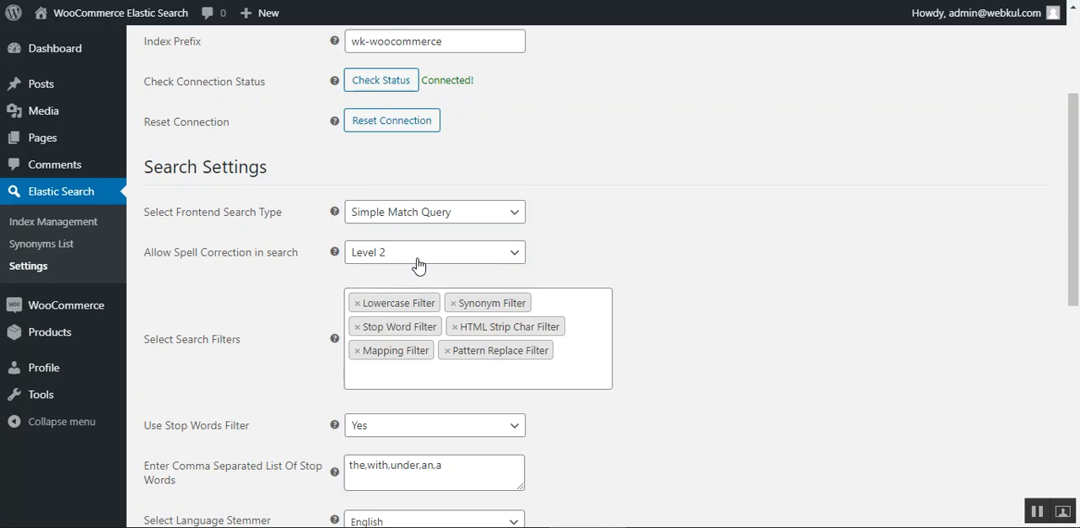
pyautogui.scroll(-1, 175, 360)
pyautogui.scroll(-1, 175, 360)
pyautogui.moveTo(158, 152); pyautogui.dragTo(226, 172)
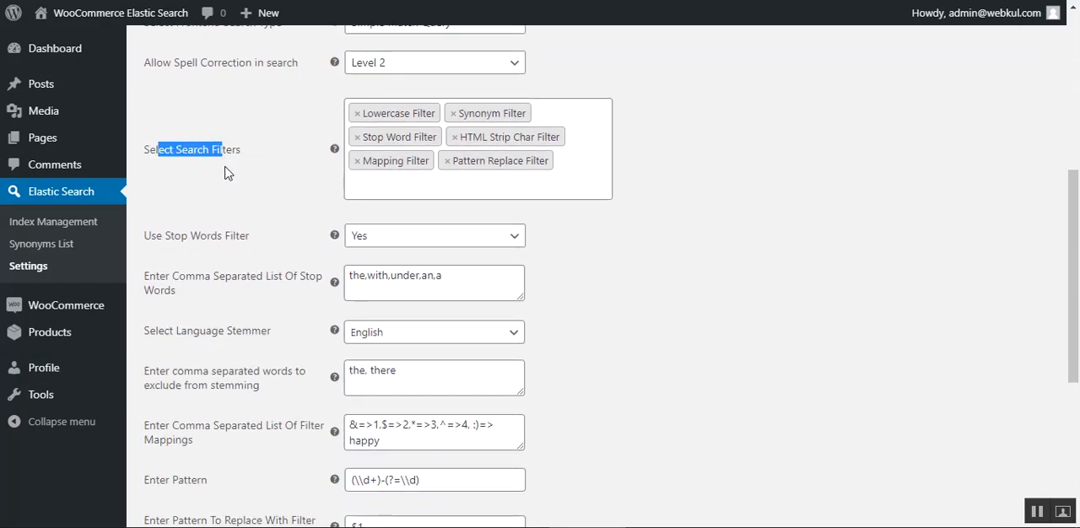
pyautogui.click(234, 186)
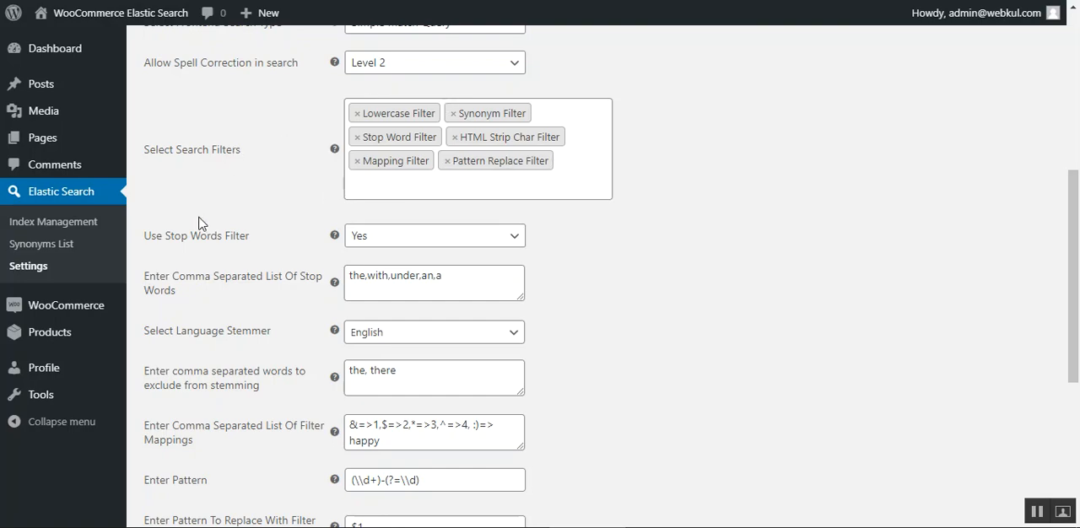
pyautogui.moveTo(165, 240); pyautogui.dragTo(227, 241)
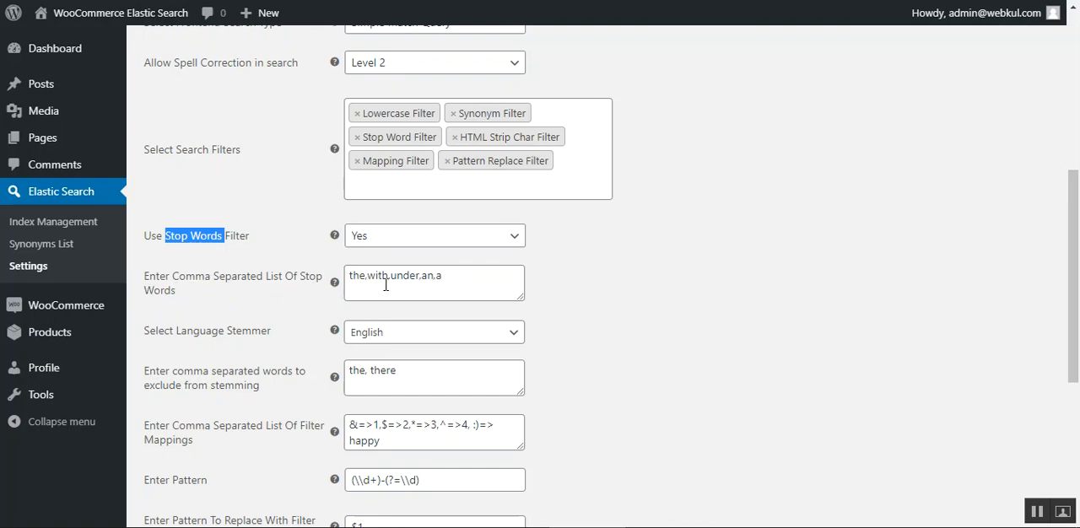
# Inspect the languages offered for the Language Stemmer, leaving English selected.
pyautogui.scroll(-1, 255, 308)
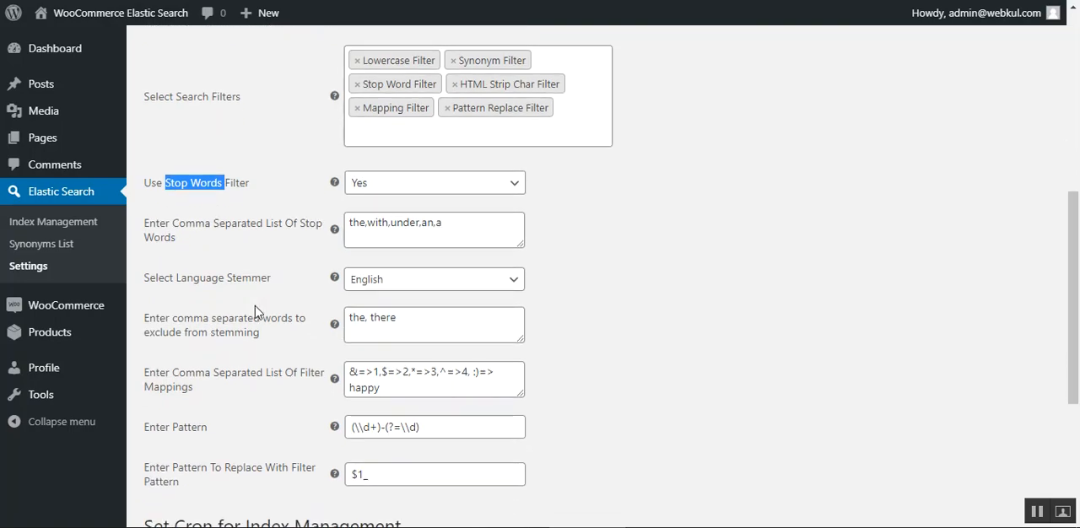
pyautogui.scroll(-1, 255, 312)
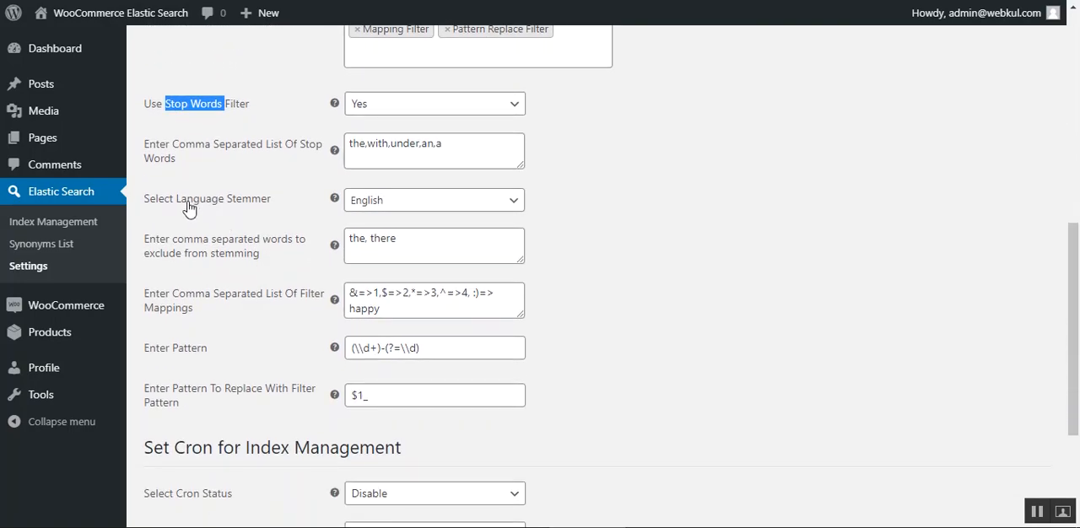
pyautogui.moveTo(179, 202); pyautogui.dragTo(274, 204)
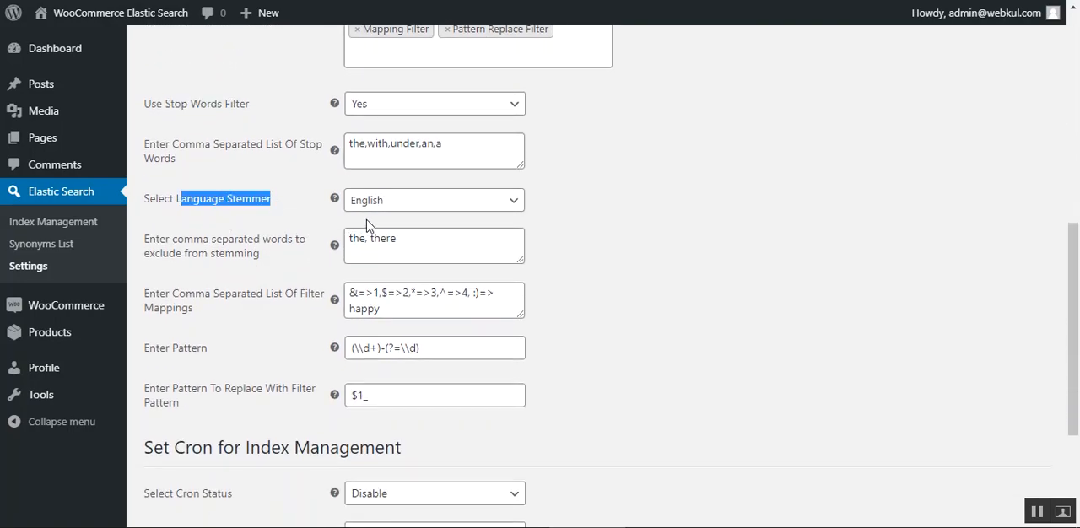
pyautogui.click(416, 202)
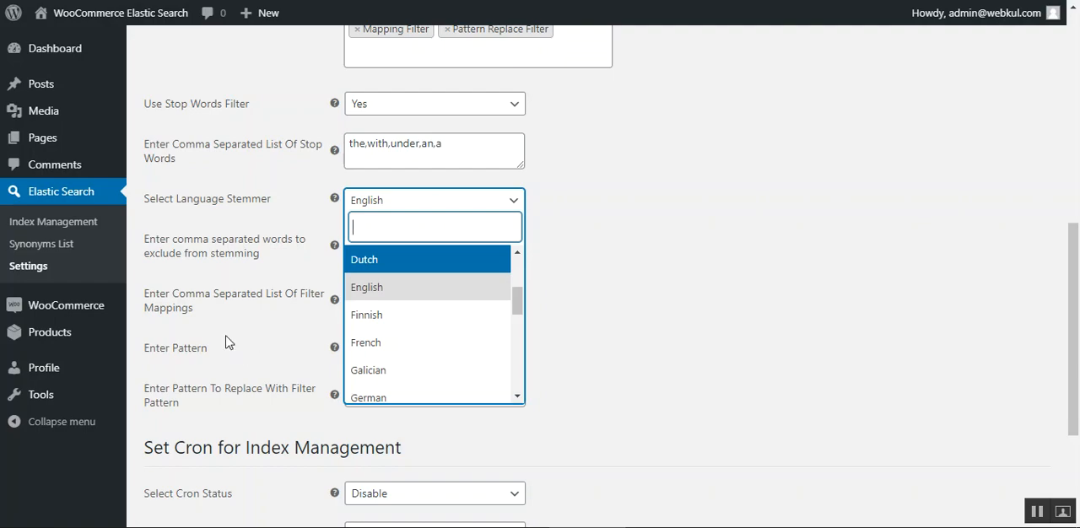
pyautogui.click(183, 310)
# Review the filter mappings list, the pattern and the replacement pattern fields.
pyautogui.moveTo(172, 294); pyautogui.dragTo(267, 312)
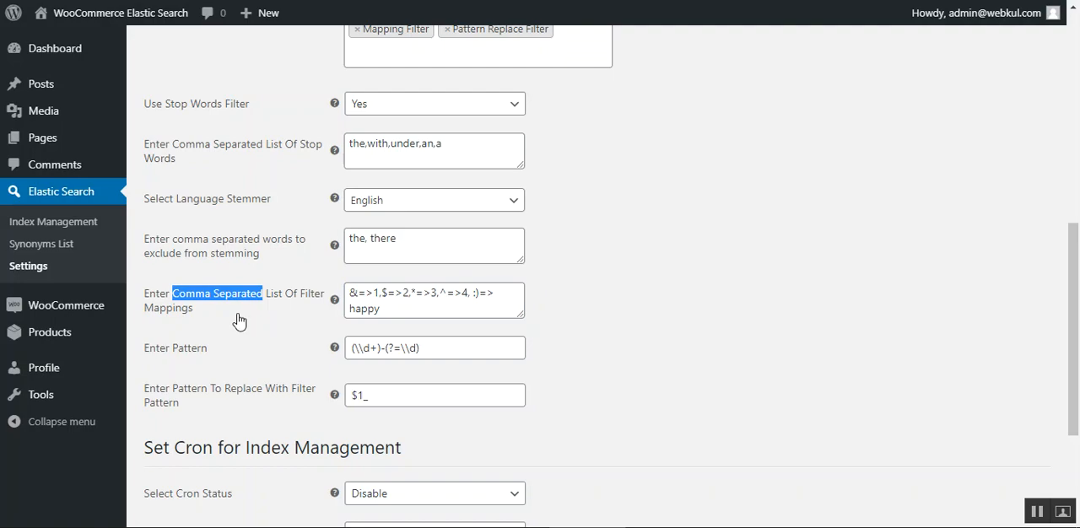
pyautogui.click(288, 305)
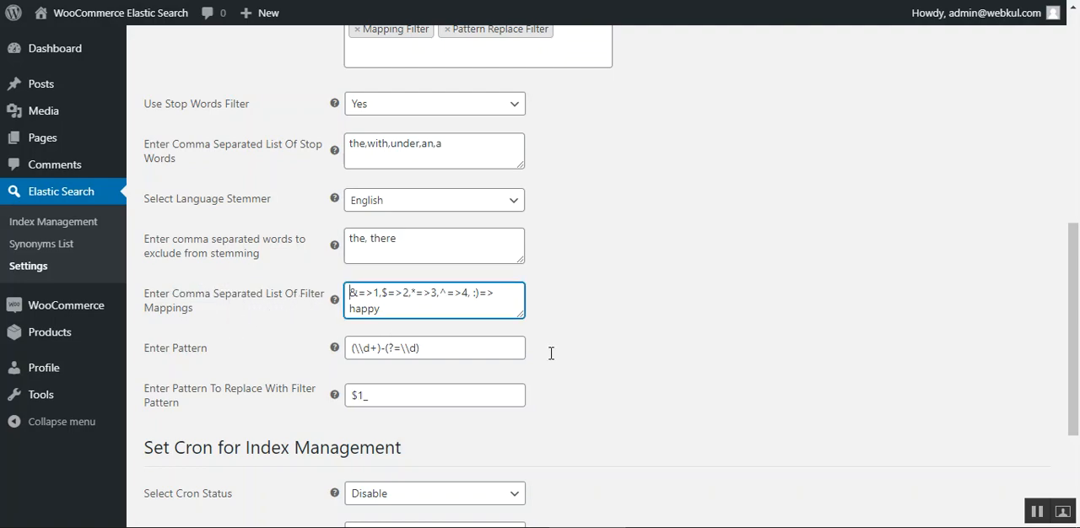
pyautogui.click(1035, 512)
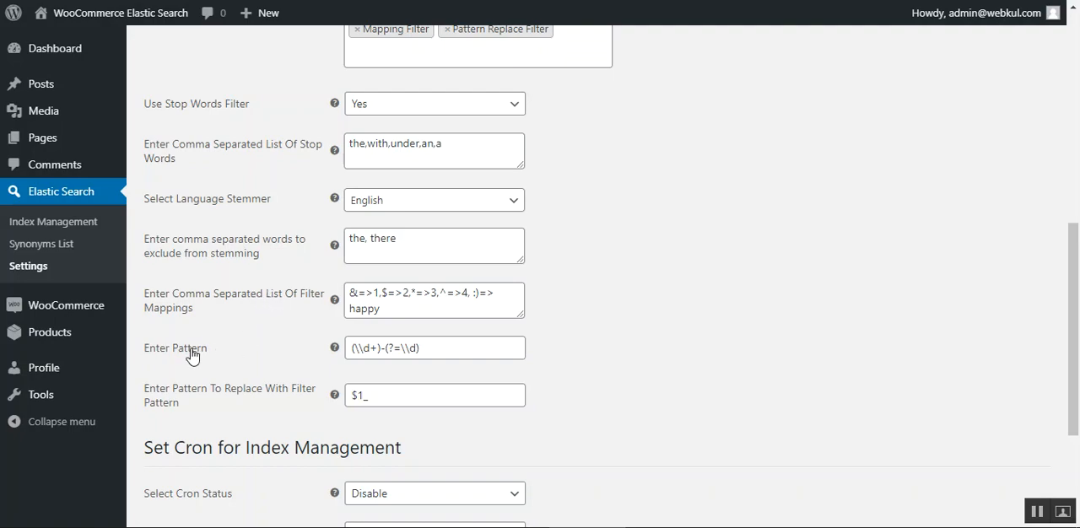
pyautogui.moveTo(184, 294); pyautogui.dragTo(234, 316)
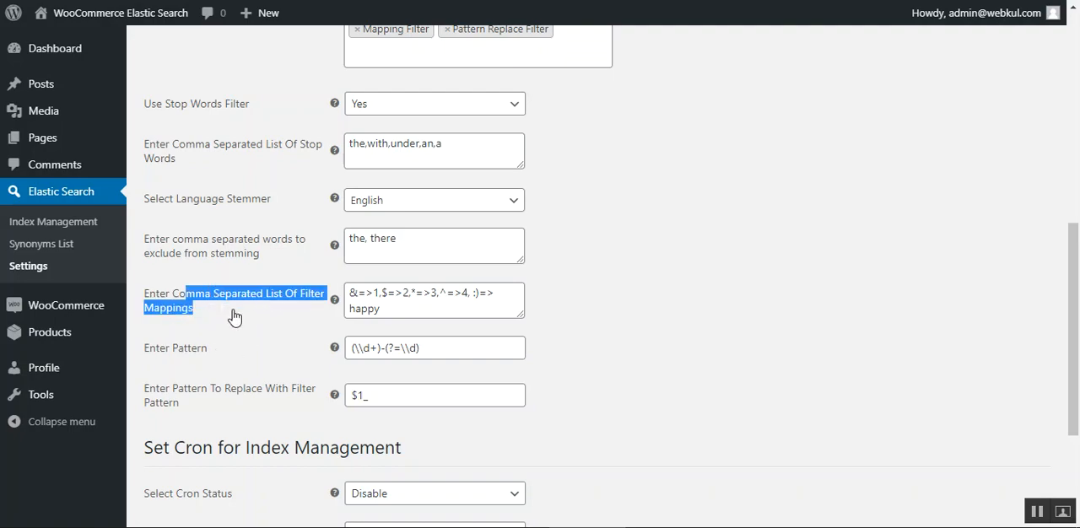
pyautogui.click(234, 316)
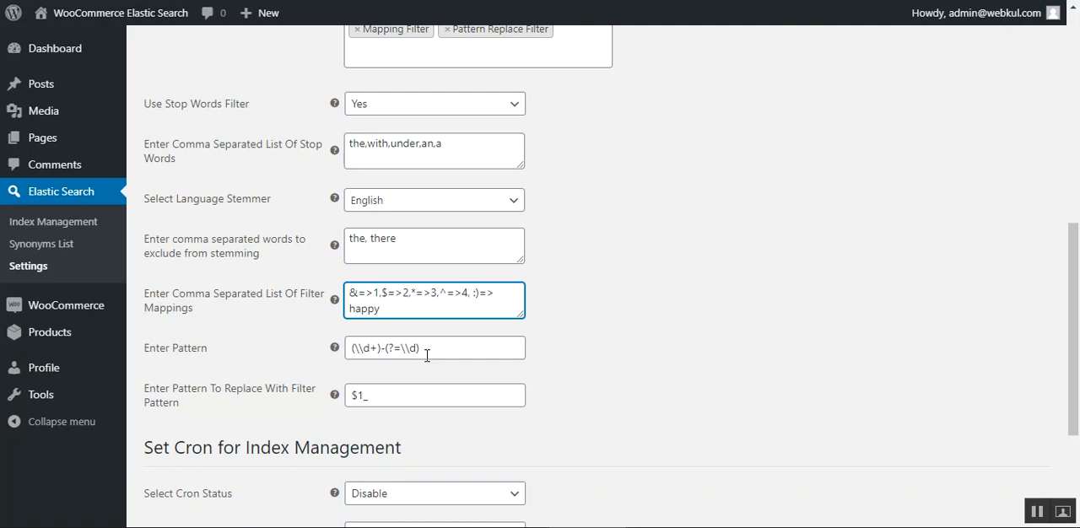
pyautogui.moveTo(183, 390); pyautogui.dragTo(288, 389)
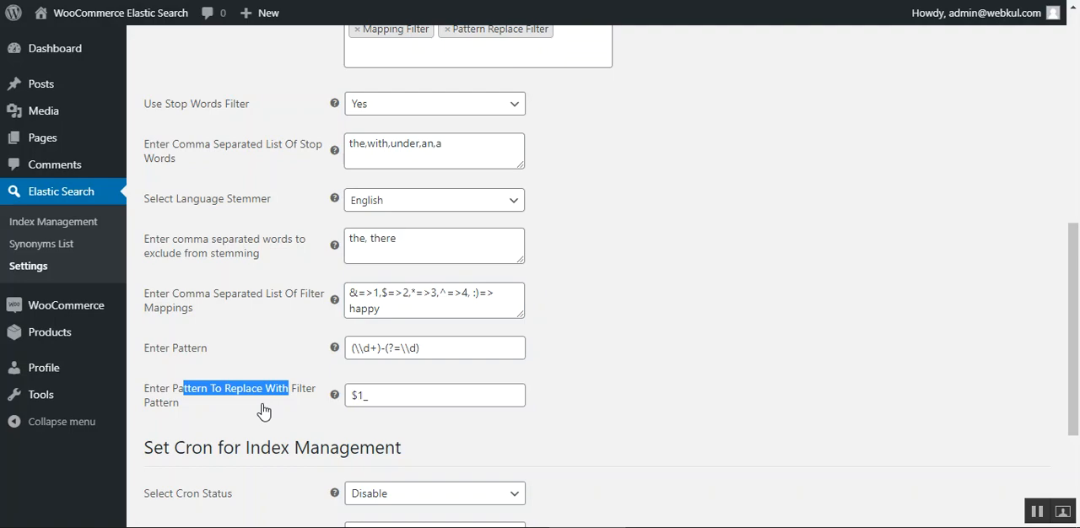
pyautogui.click(388, 398)
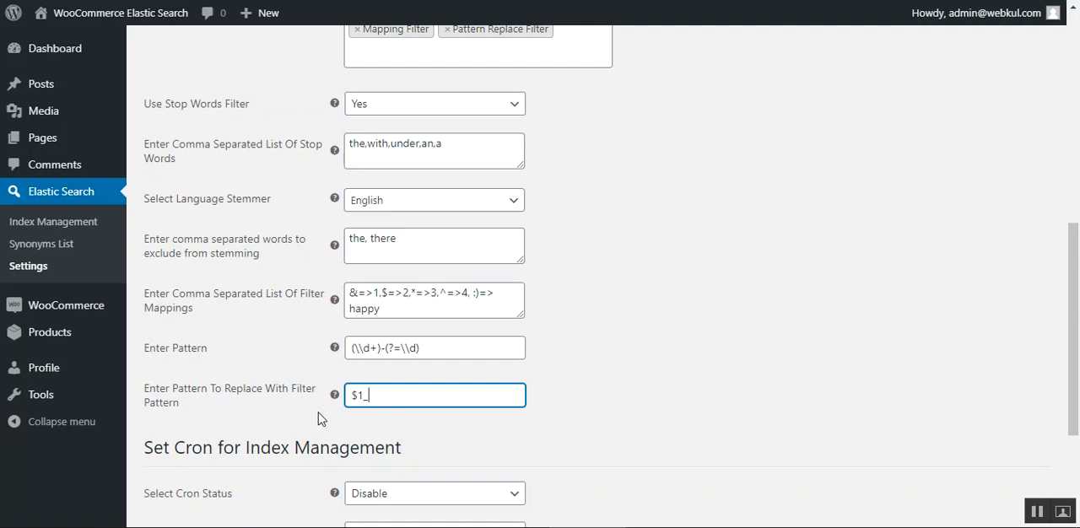
# Recheck the Frontend Search Type options in Search Settings, keeping Simple Match Query selected.
pyautogui.scroll(7, 291, 418)
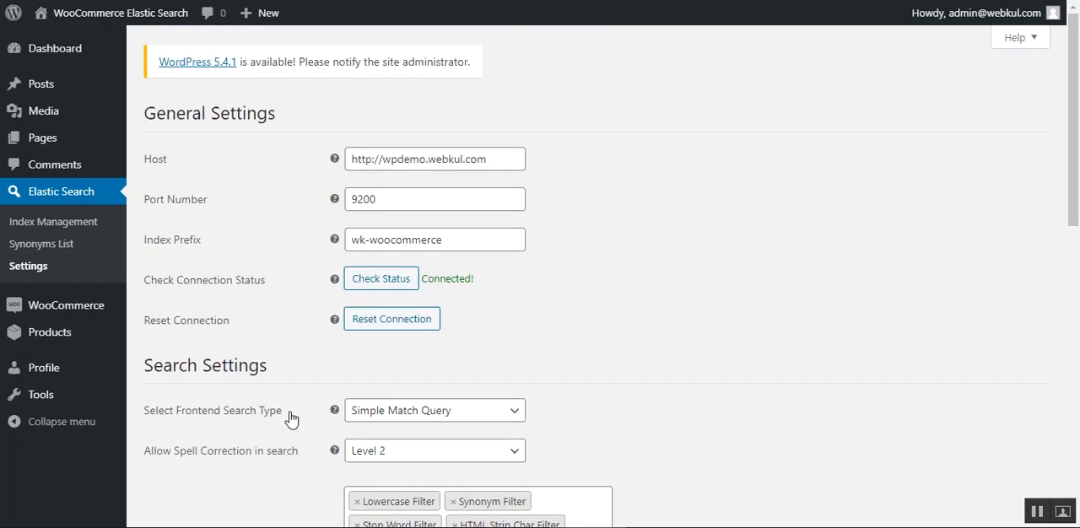
pyautogui.scroll(-1, 291, 418)
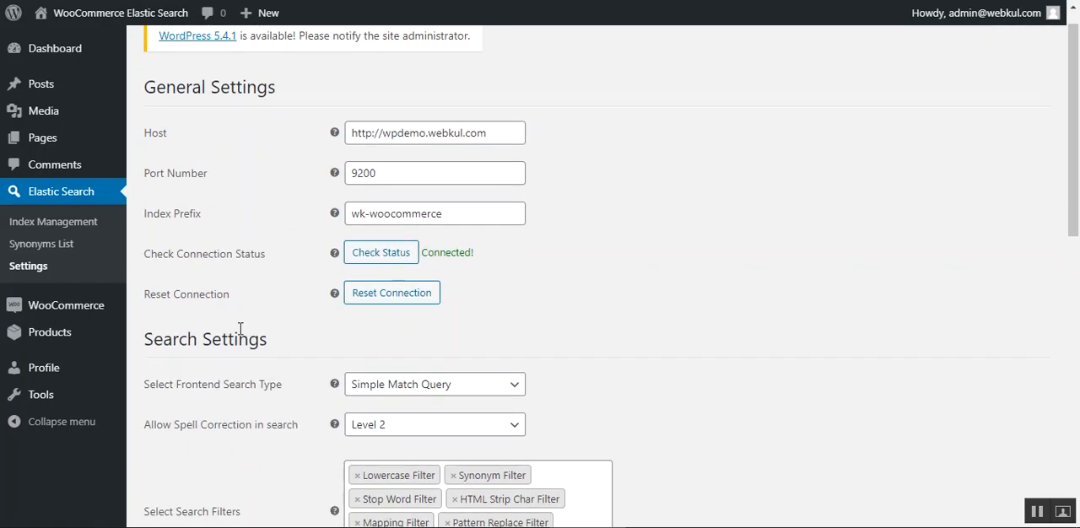
pyautogui.scroll(-3, 253, 354)
pyautogui.click(419, 133)
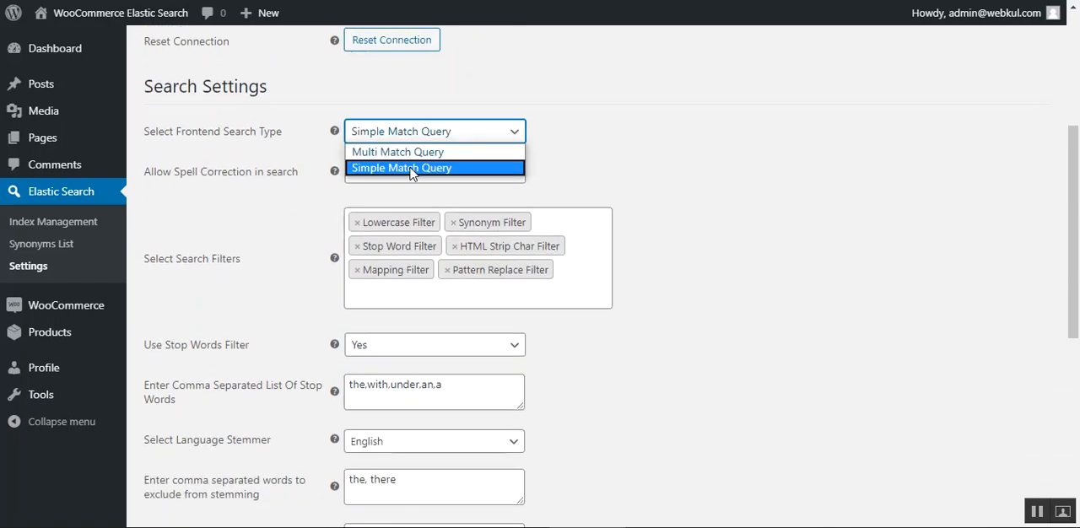
pyautogui.click(266, 213)
# Inspect the cron status, frequency and start time options for index management without changing them.
pyautogui.scroll(-5, 264, 214)
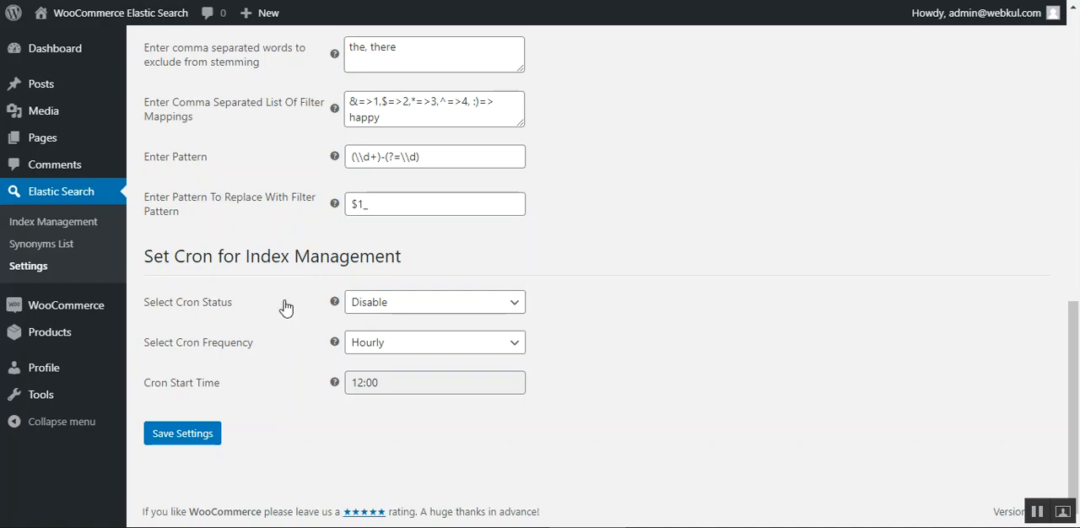
pyautogui.click(394, 314)
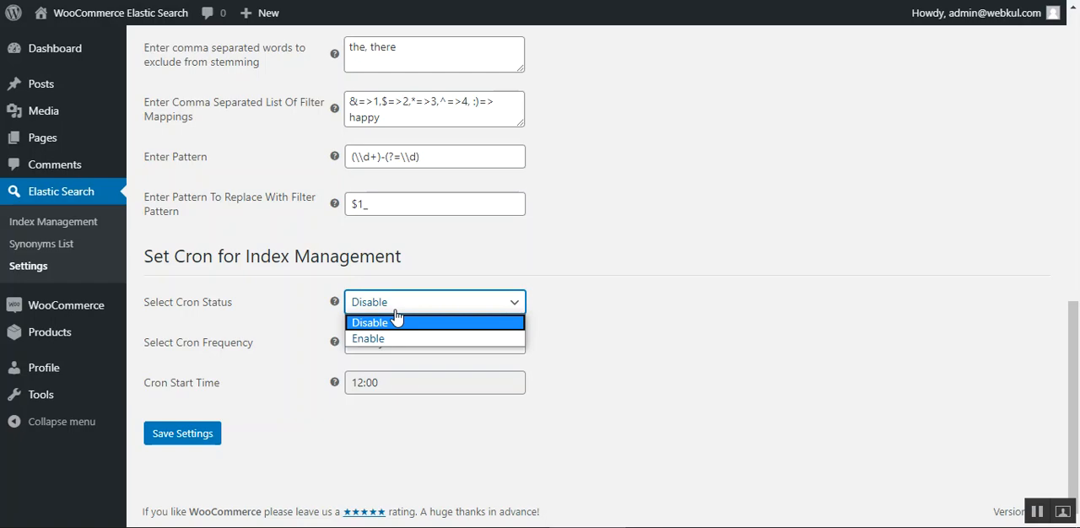
pyautogui.click(250, 379)
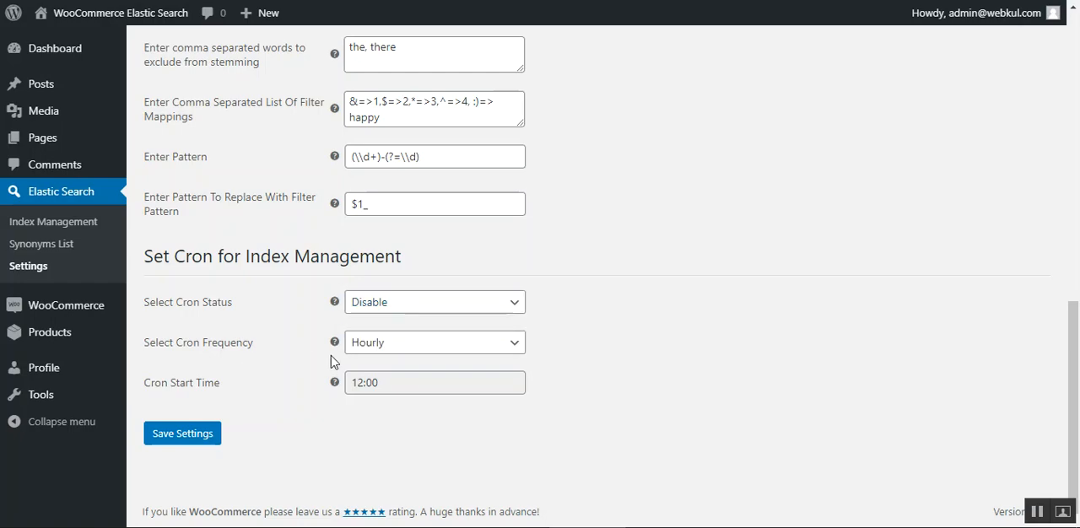
pyautogui.click(434, 342)
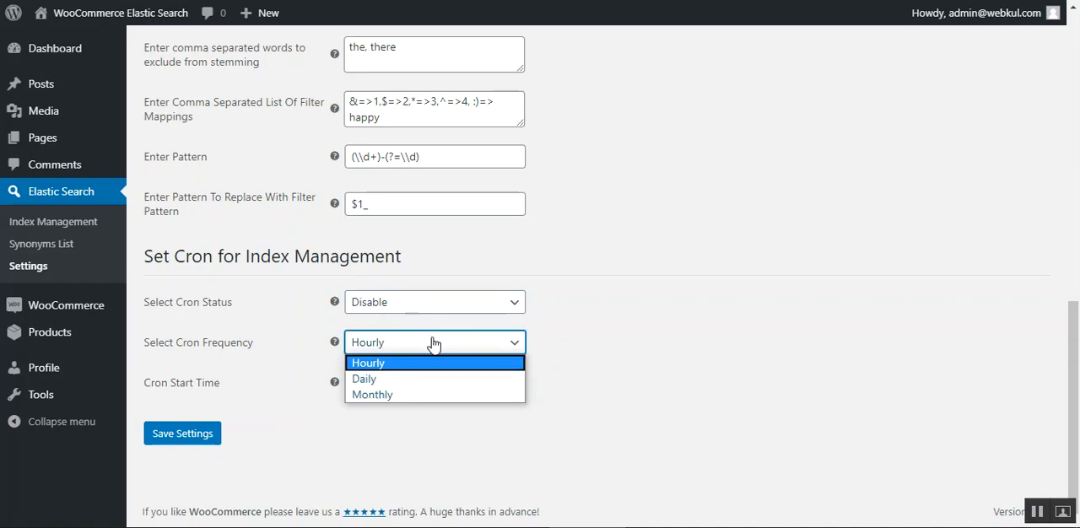
pyautogui.click(285, 430)
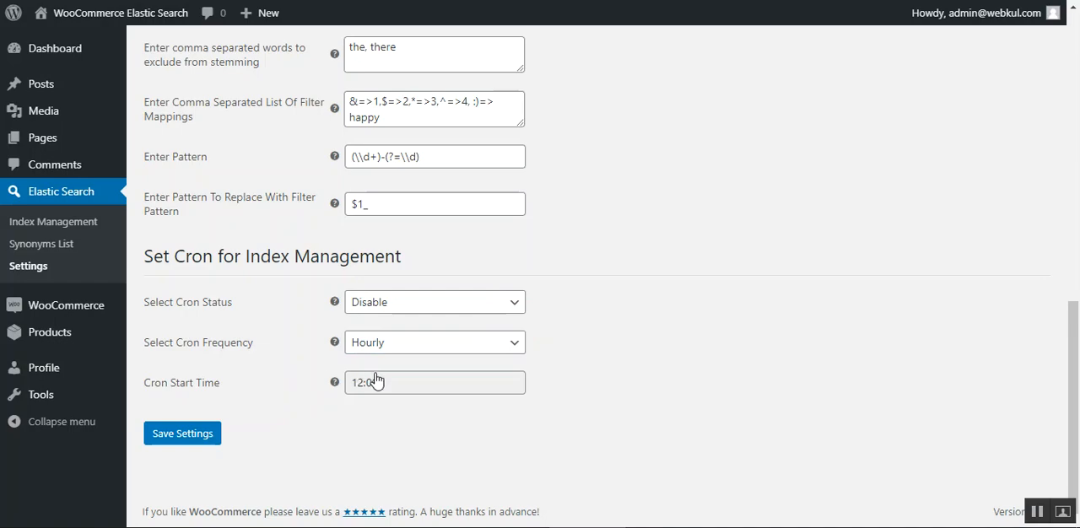
pyautogui.click(437, 383)
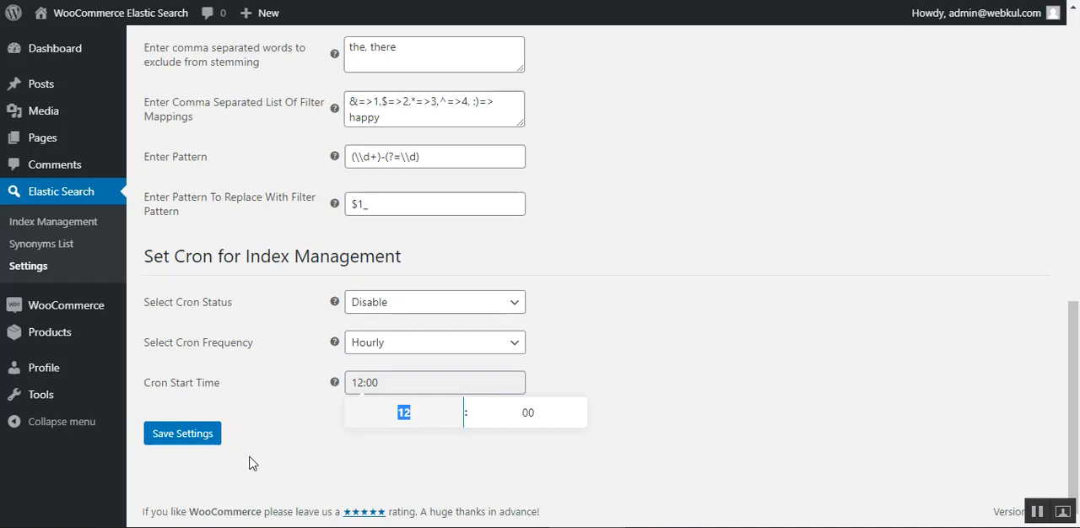
pyautogui.click(306, 474)
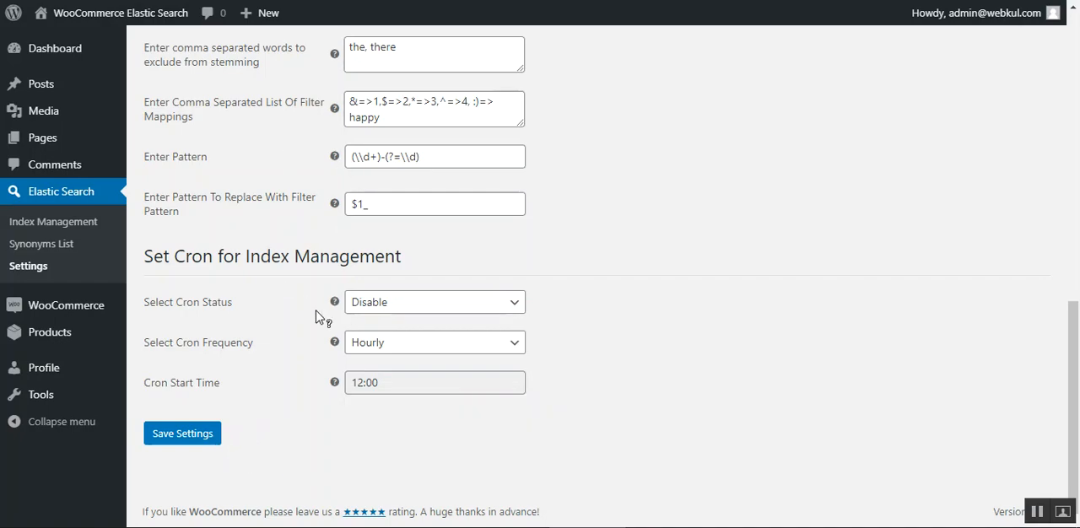
pyautogui.scroll(2, 264, 438)
pyautogui.rightClick(264, 439)
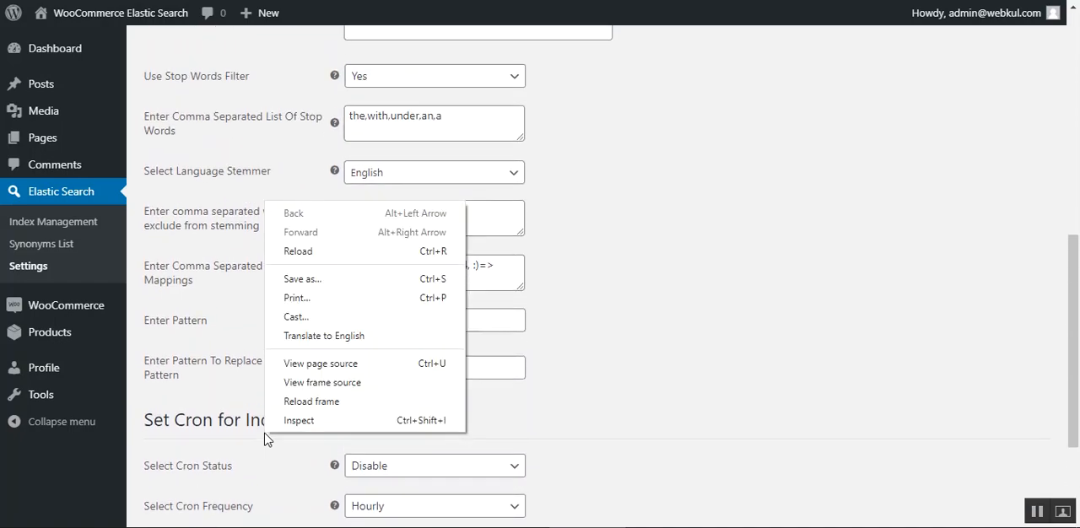
pyautogui.click(264, 439)
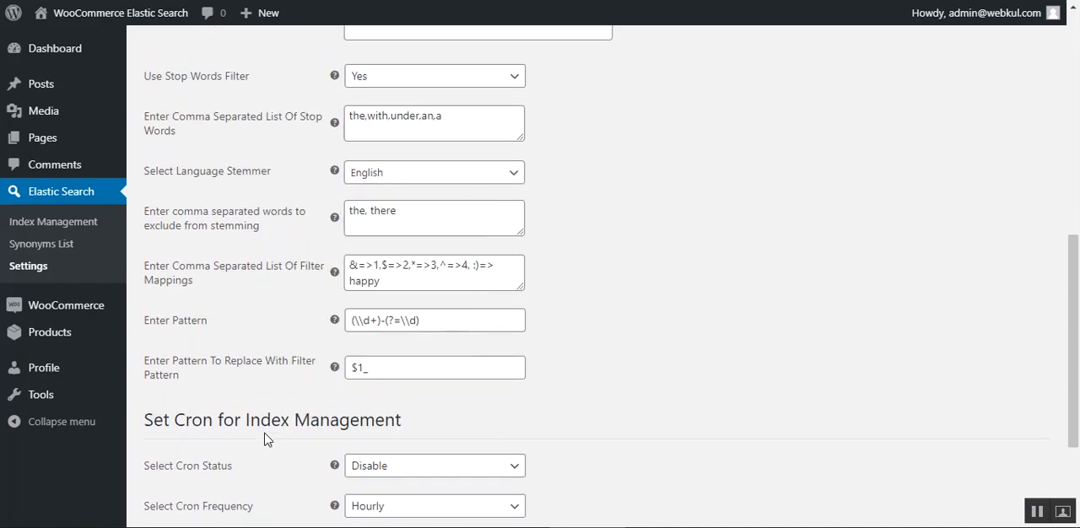
# Open Elastic Search Index Management and inspect the bulk actions available for the indexes.
pyautogui.click(68, 226)
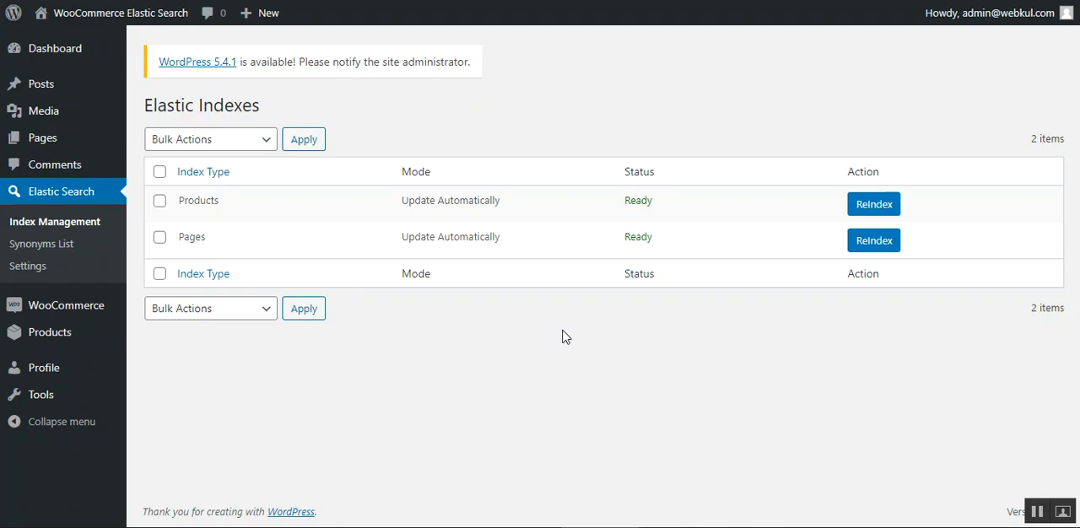
pyautogui.click(243, 142)
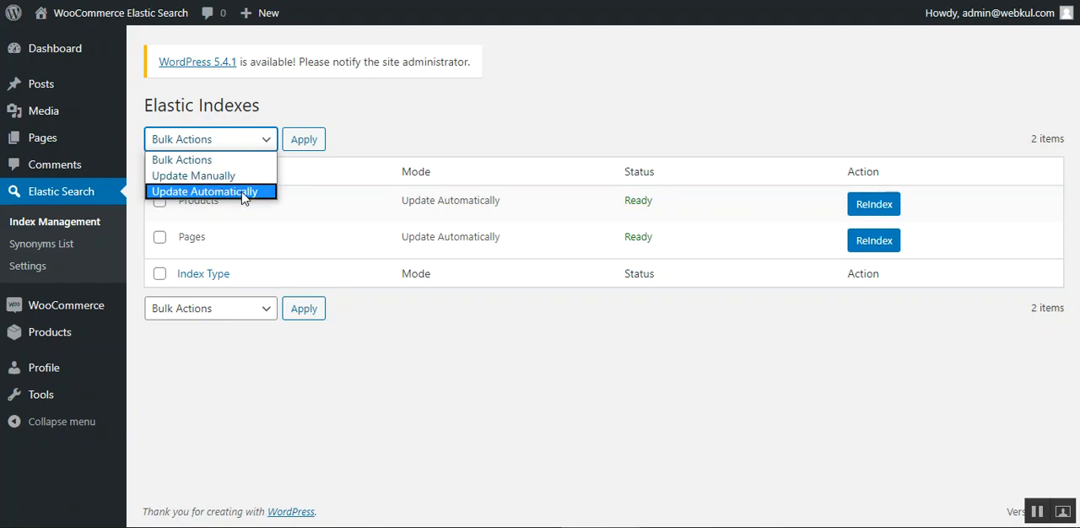
pyautogui.click(556, 397)
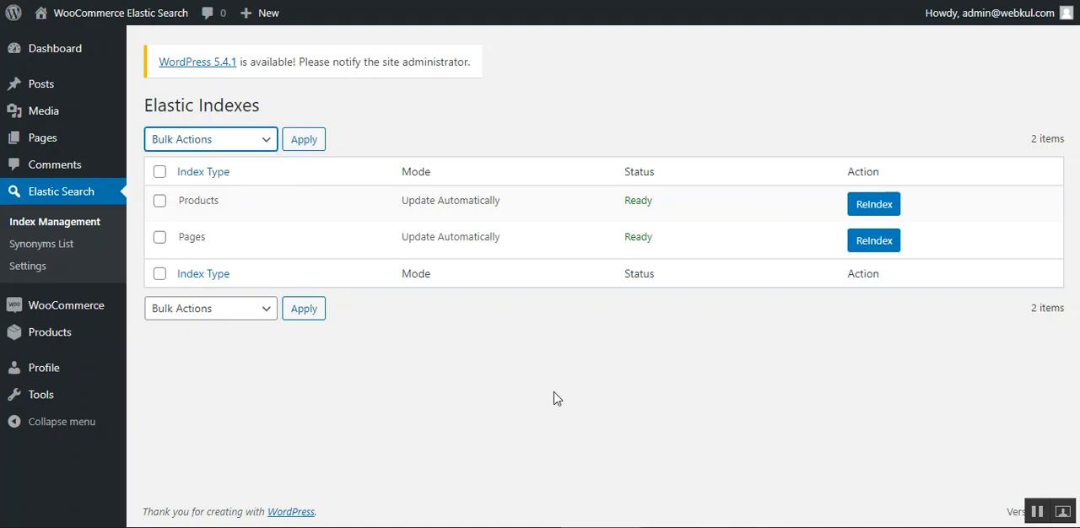
# Select the Products and Pages indexes and review the manual and automatic bulk update options without applying one.
pyautogui.click(160, 202)
pyautogui.click(160, 239)
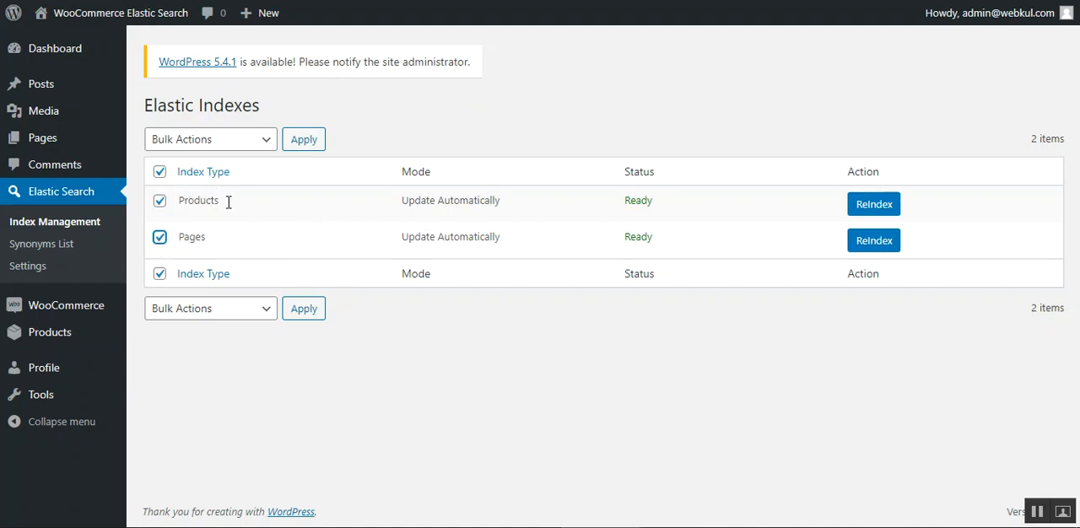
pyautogui.click(264, 143)
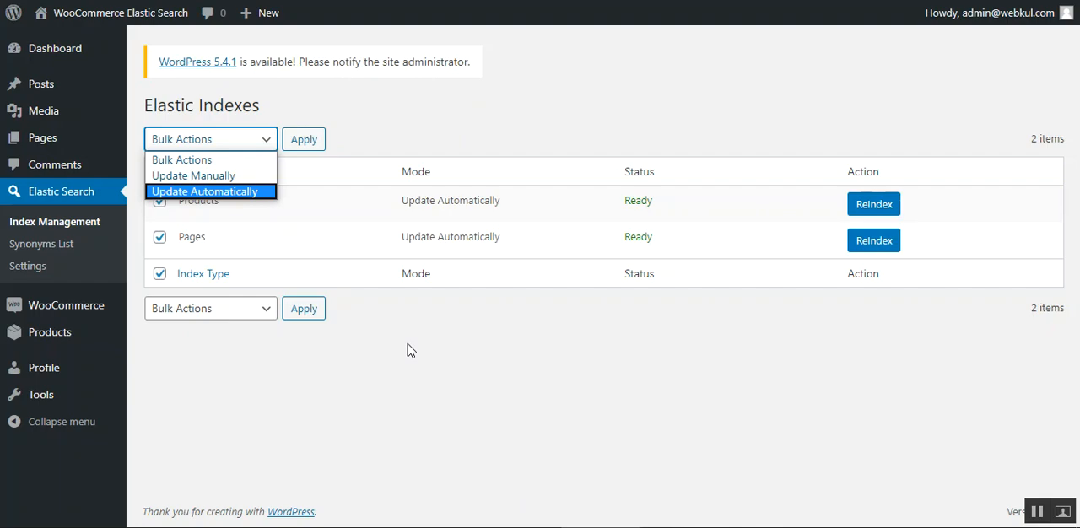
pyautogui.click(294, 395)
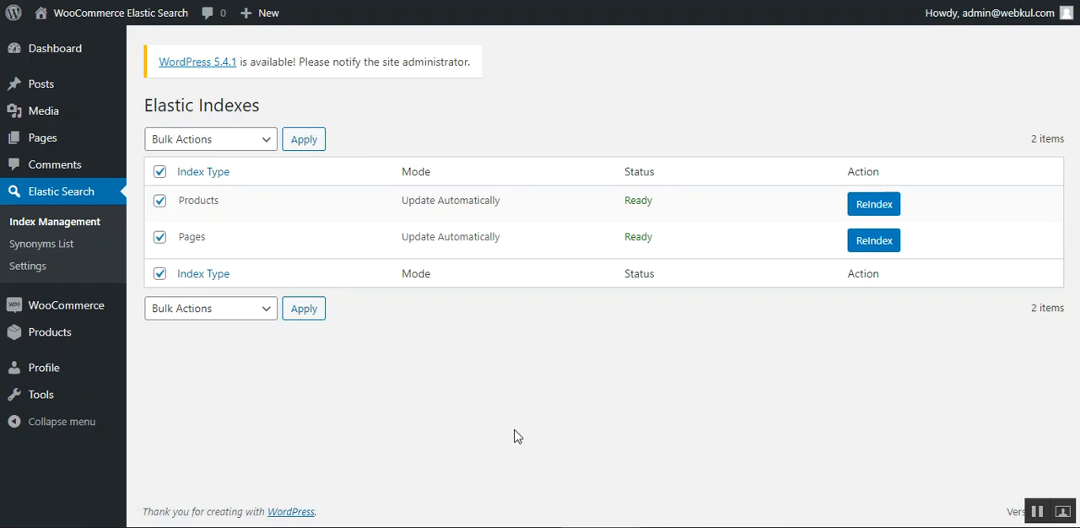
pyautogui.click(241, 140)
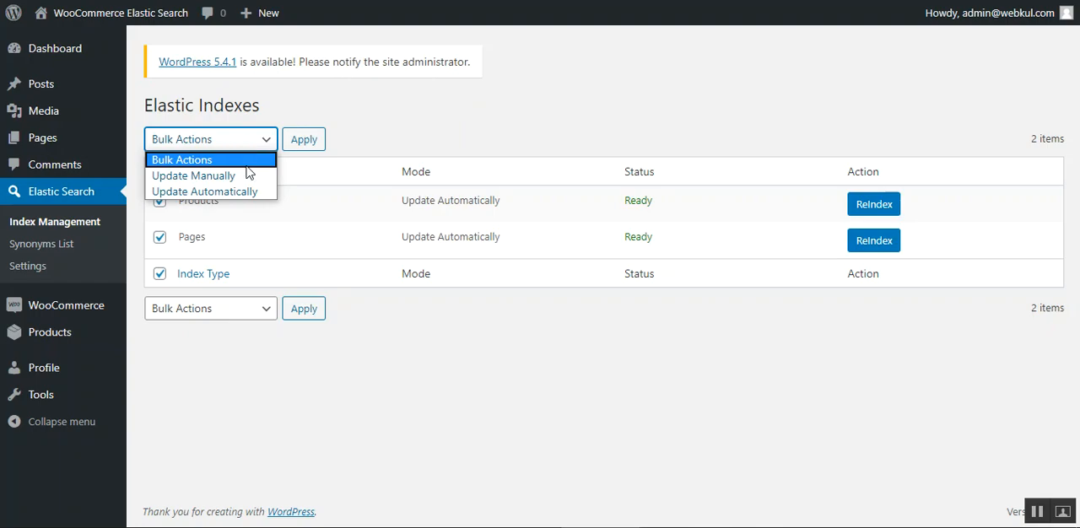
pyautogui.click(571, 325)
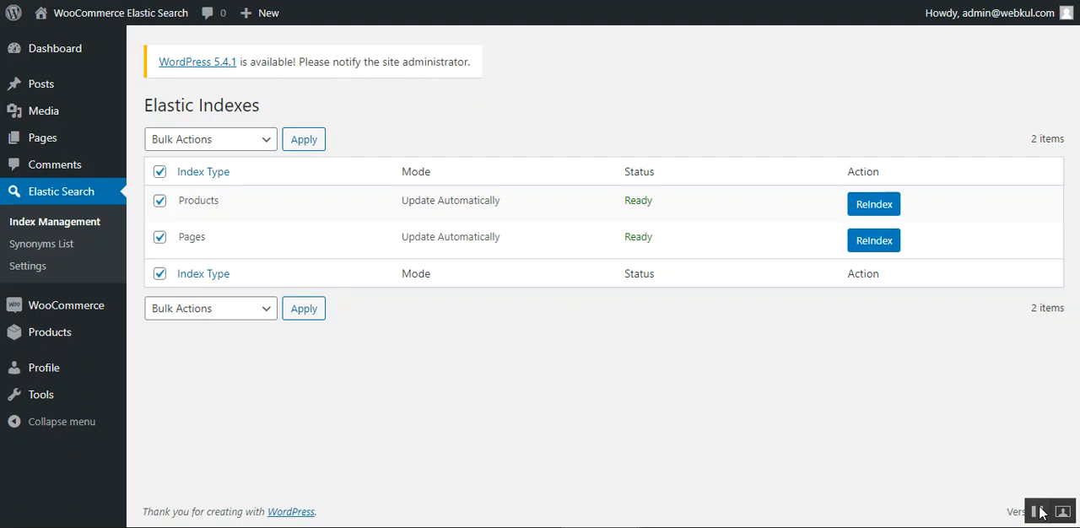
# Open the Synonyms List of the Elastic Search plugin.
pyautogui.click(62, 249)
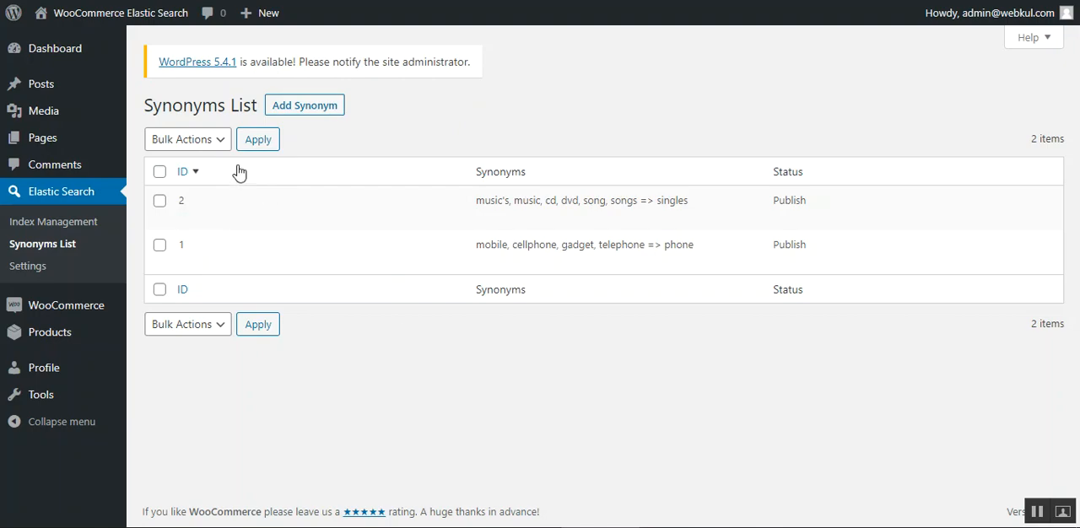
# Review the bulk actions available for synonyms and examine the existing music and phone synonym rules without changing them.
pyautogui.click(202, 145)
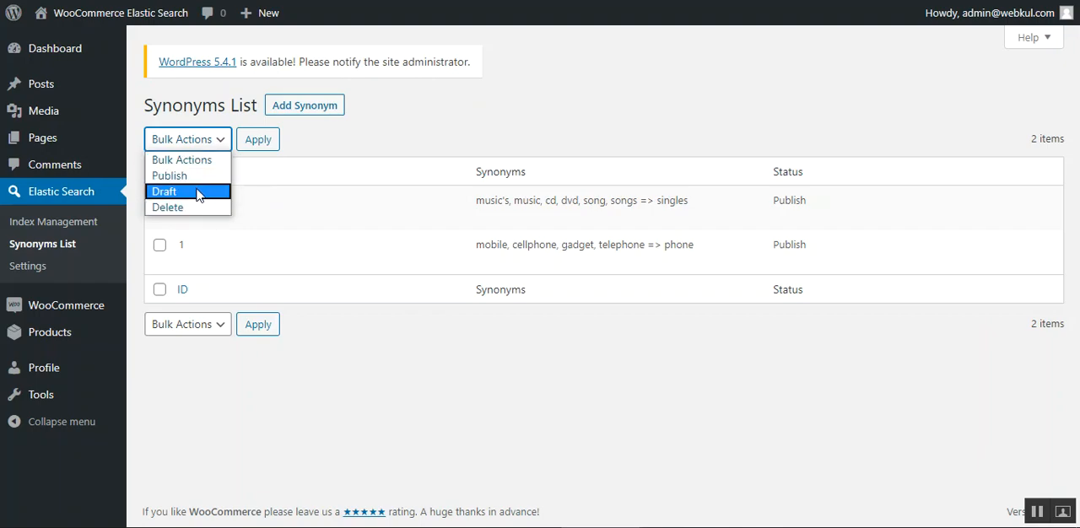
pyautogui.click(546, 70)
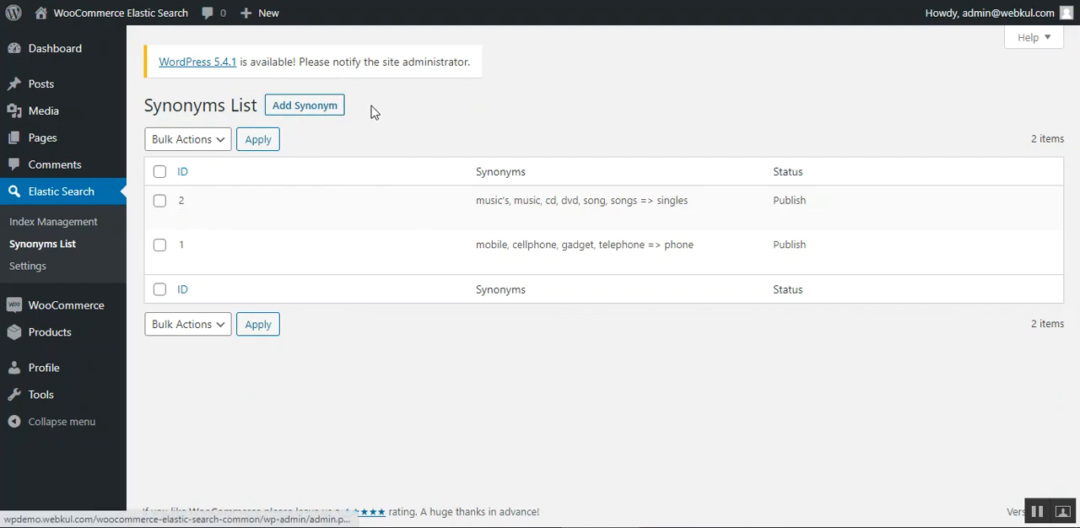
pyautogui.moveTo(596, 198)
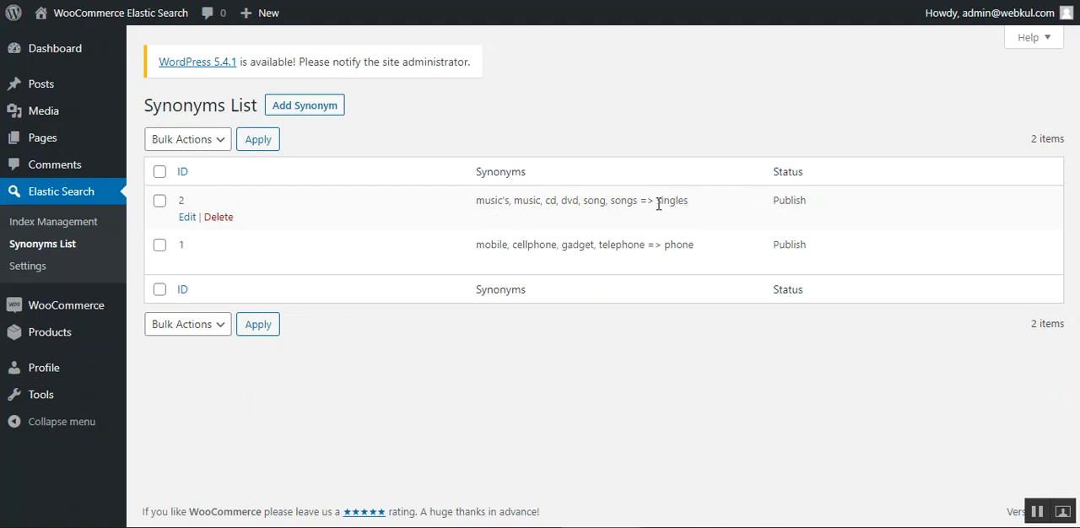
pyautogui.doubleClick(667, 249)
pyautogui.click(1037, 509)
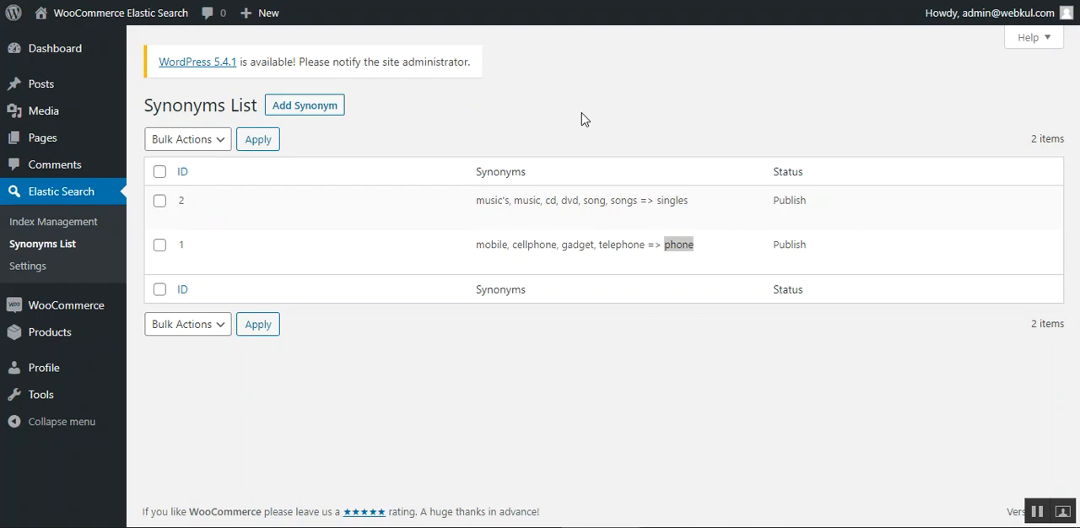
# Add the synonym rule "music=>single" with the status Publish and save it.
pyautogui.click(310, 112)
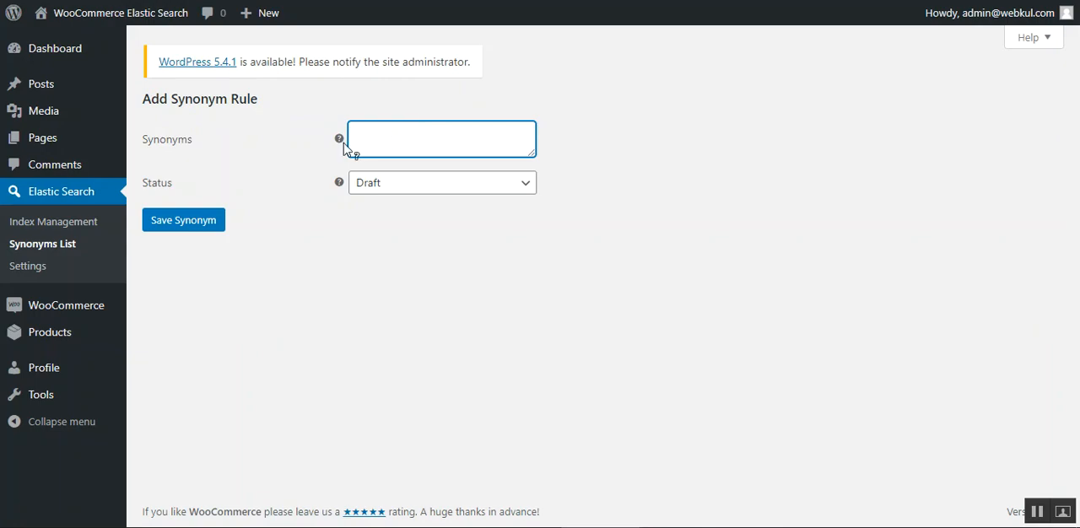
pyautogui.moveTo(340, 142)
pyautogui.write('usic=>sin')
pyautogui.write('gle')
pyautogui.click(439, 187)
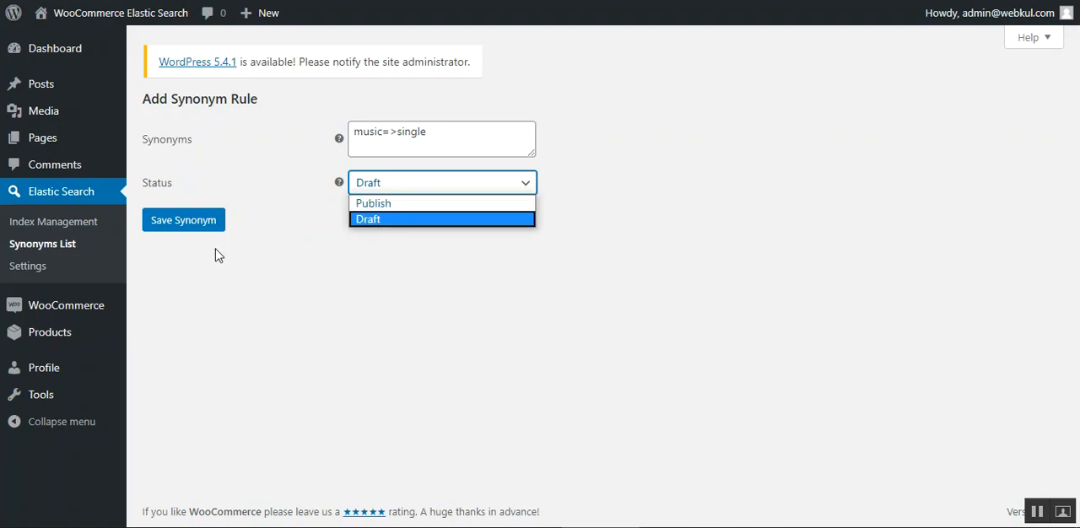
pyautogui.click(374, 210)
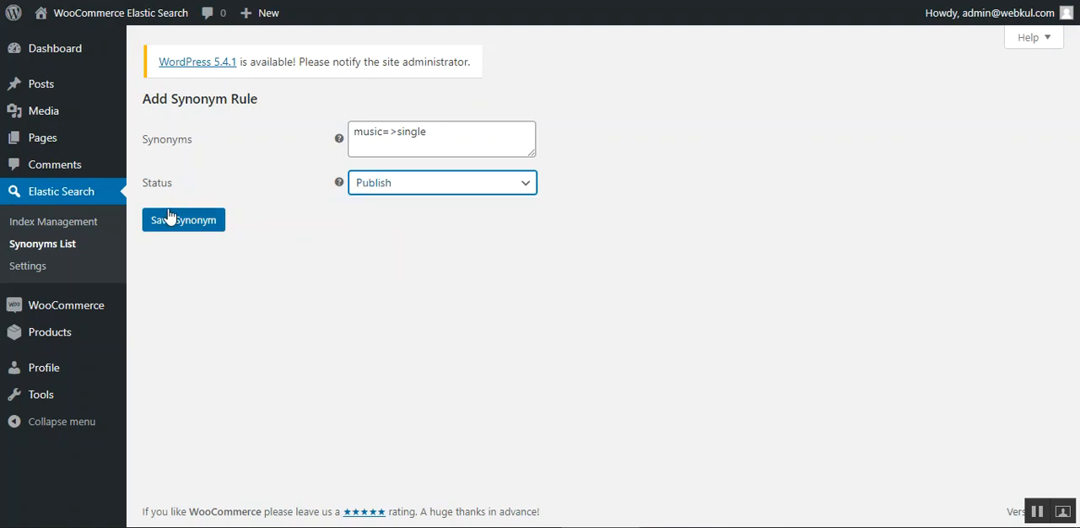
pyautogui.click(187, 233)
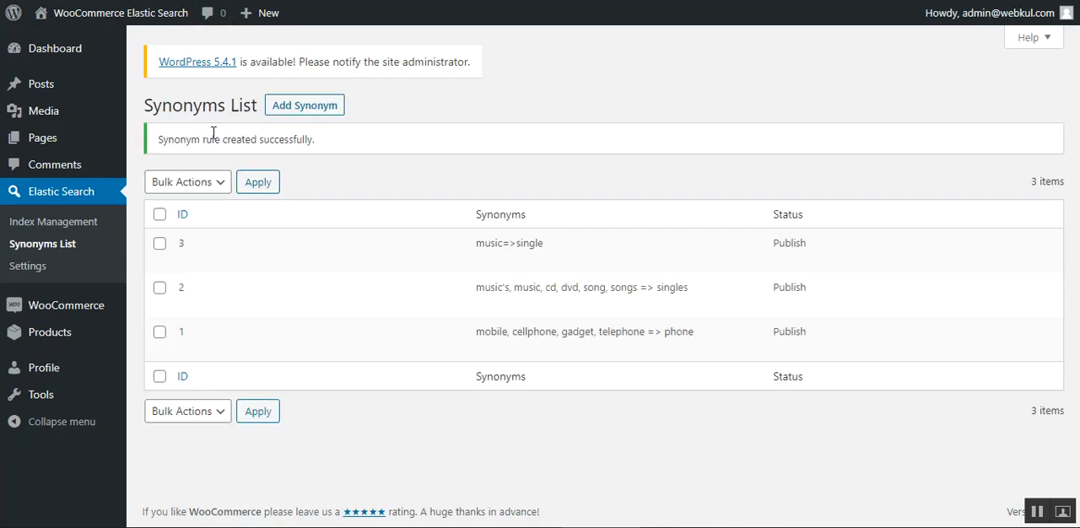
pyautogui.moveTo(213, 139); pyautogui.dragTo(343, 137)
pyautogui.click(350, 139)
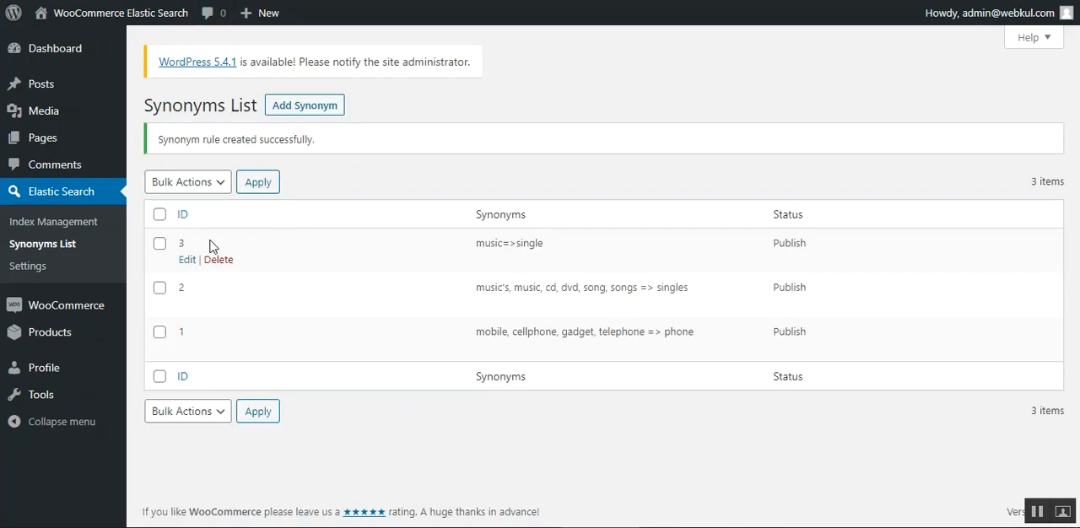